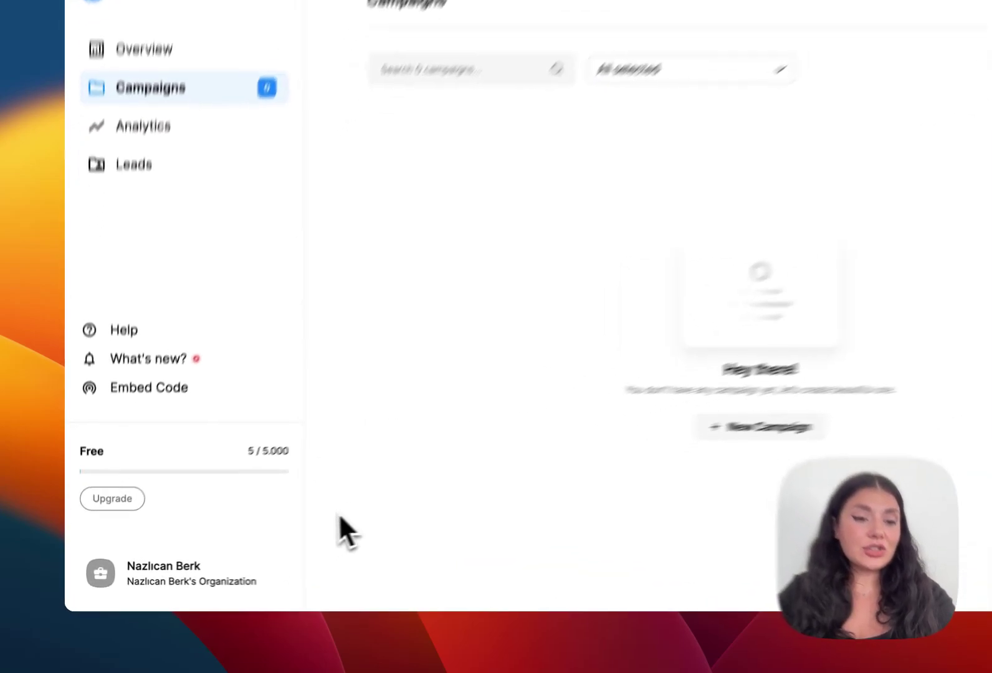
- Open the account menu listing Personal Data, Websites, Invoices, Billing and Subaccounts
click(185, 573)
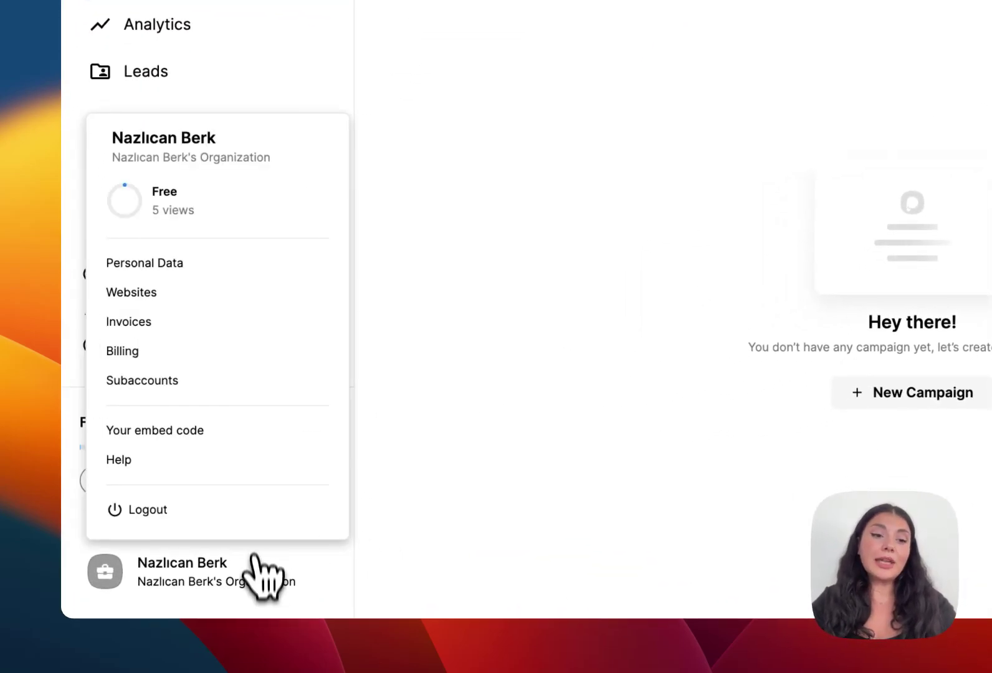
- On the Websites page, add help.livechatai.com as a new website by pasting its URL
click(231, 295)
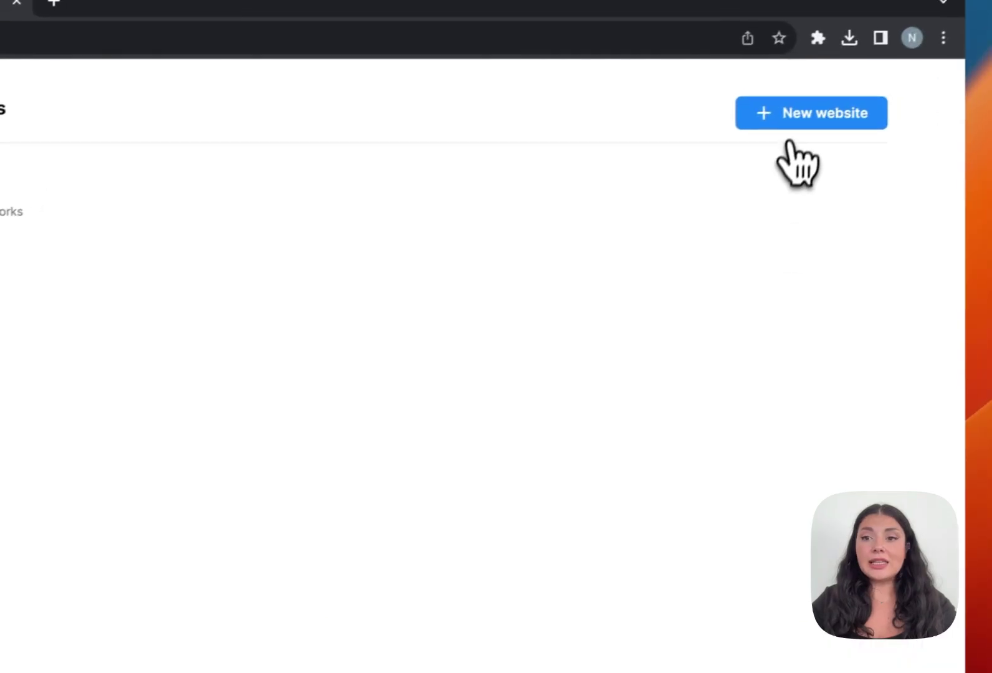
click(775, 132)
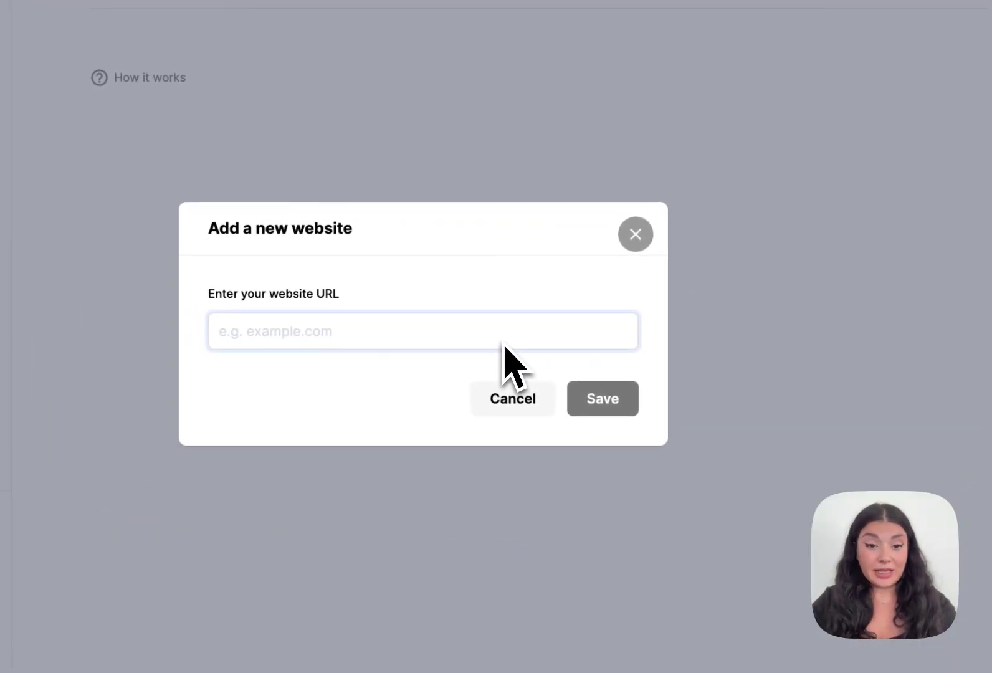
text(https://help.livechatai.com/)
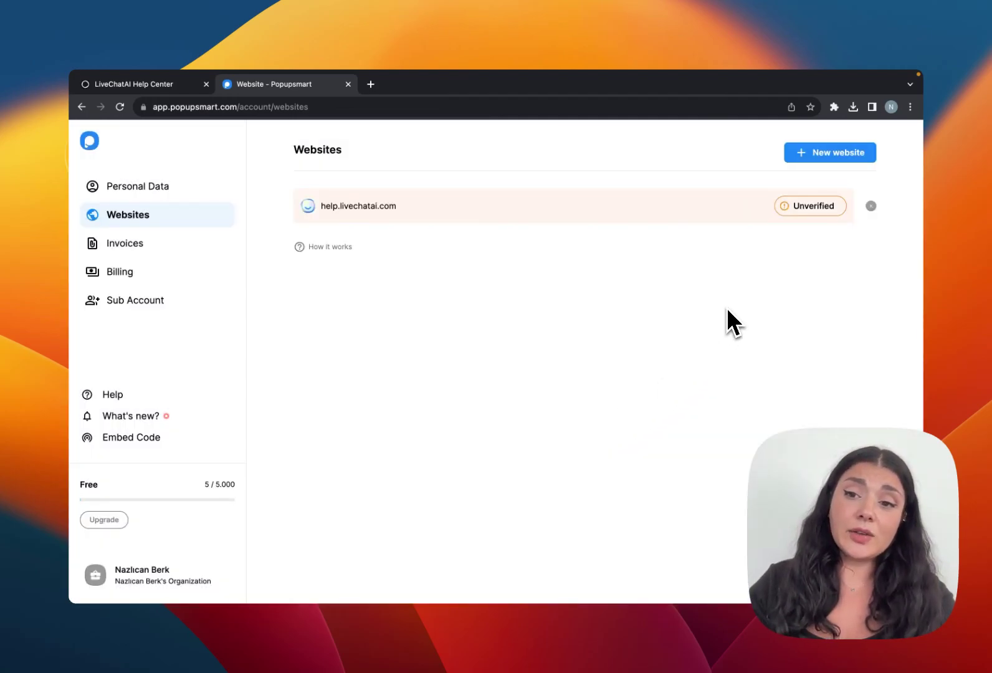
- Open help.livechatai.com's verification dialog for the embed code, then go to the Ghost admin
click(809, 218)
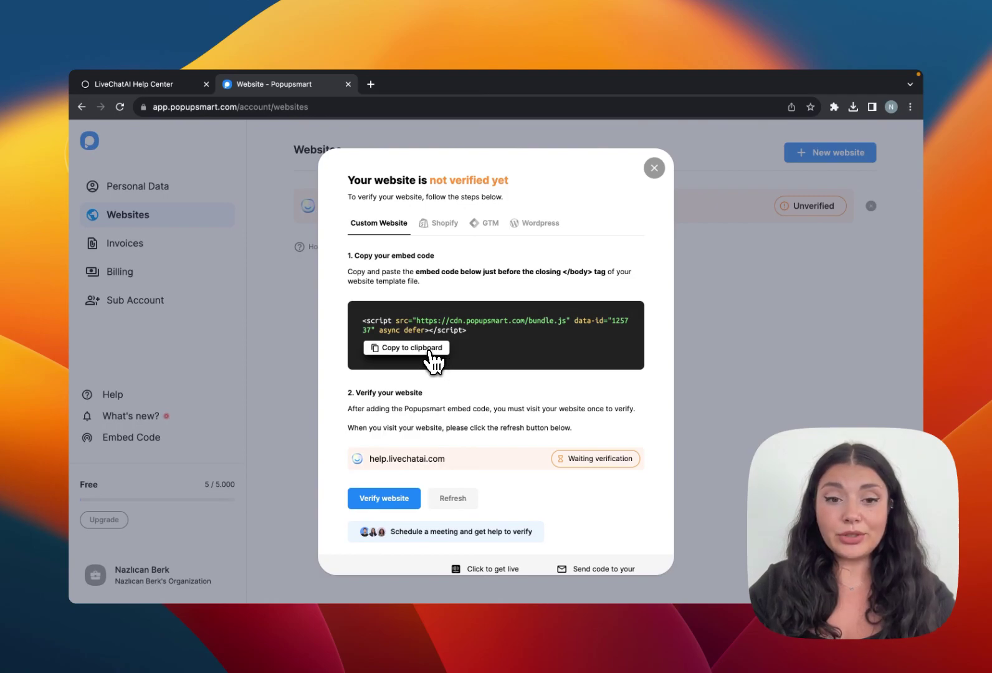
click(183, 90)
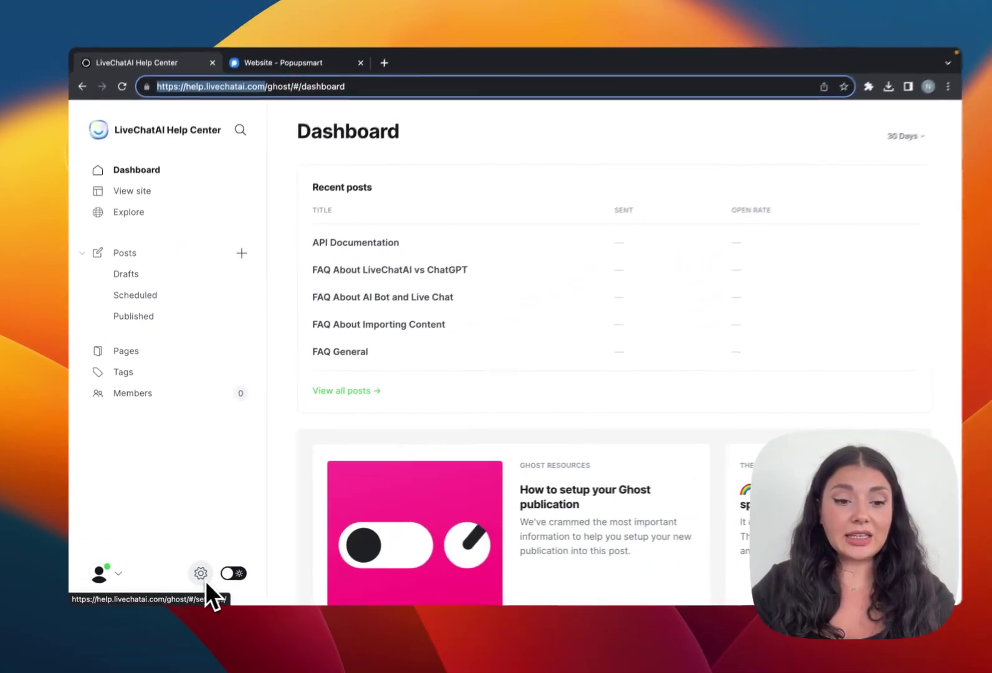
- Paste the Popupsmart embed script into Ghost's Site Footer under Settings > Code injection
click(201, 573)
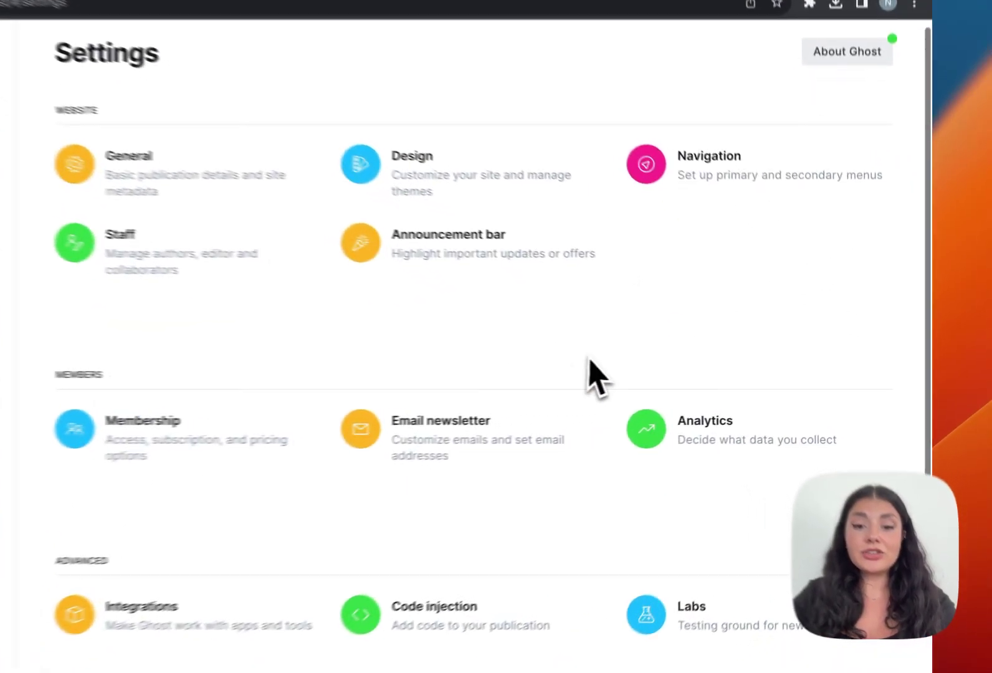
scroll(675, 385, down, 3)
click(382, 450)
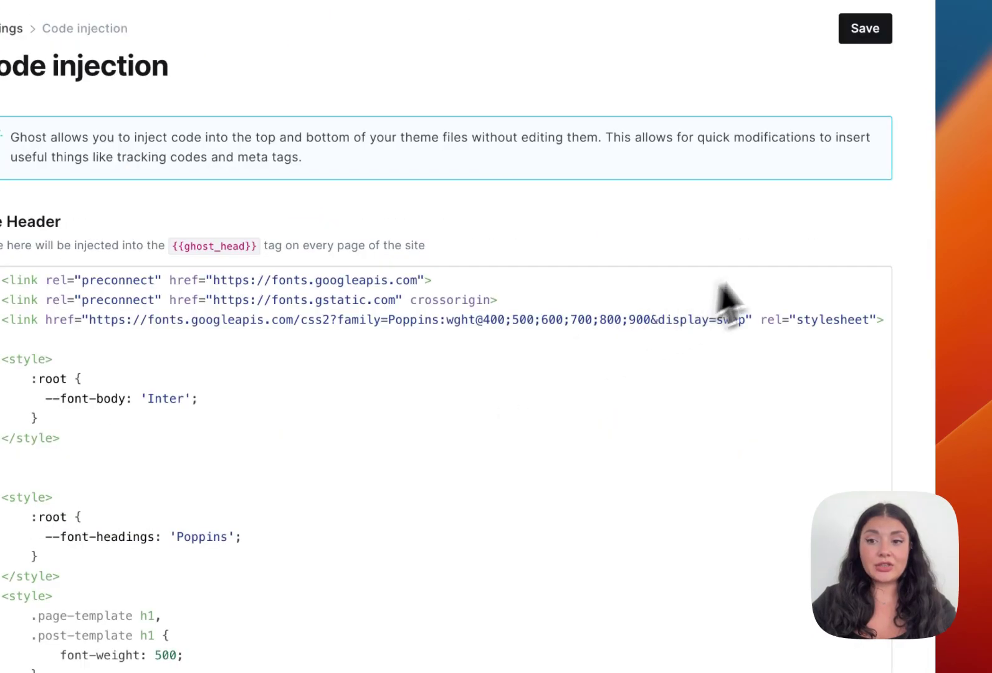
scroll(825, 265, down, 20)
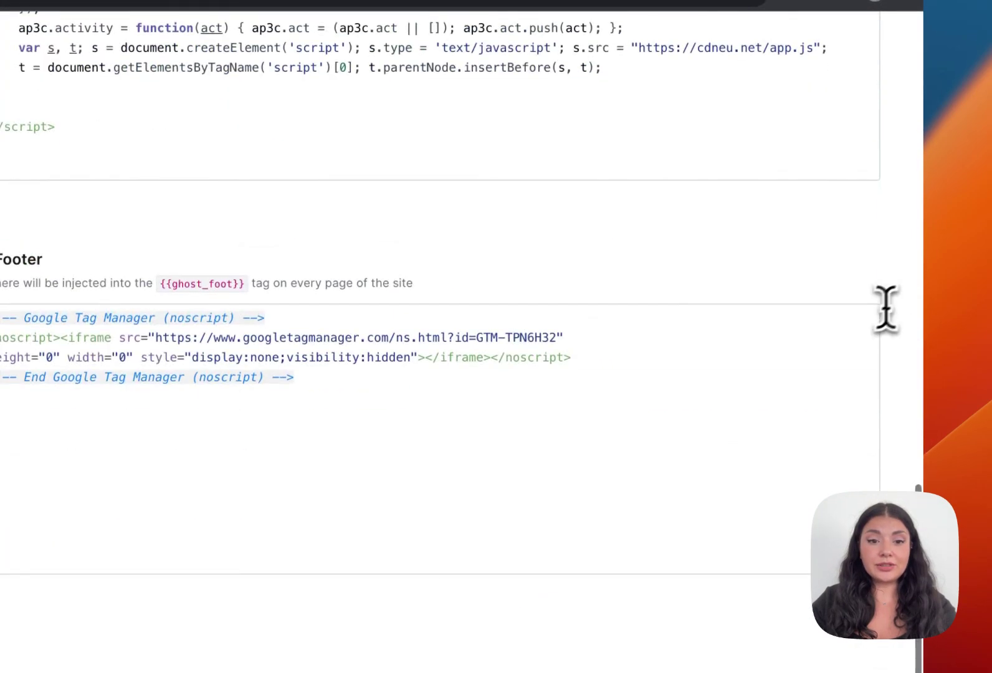
click(252, 484)
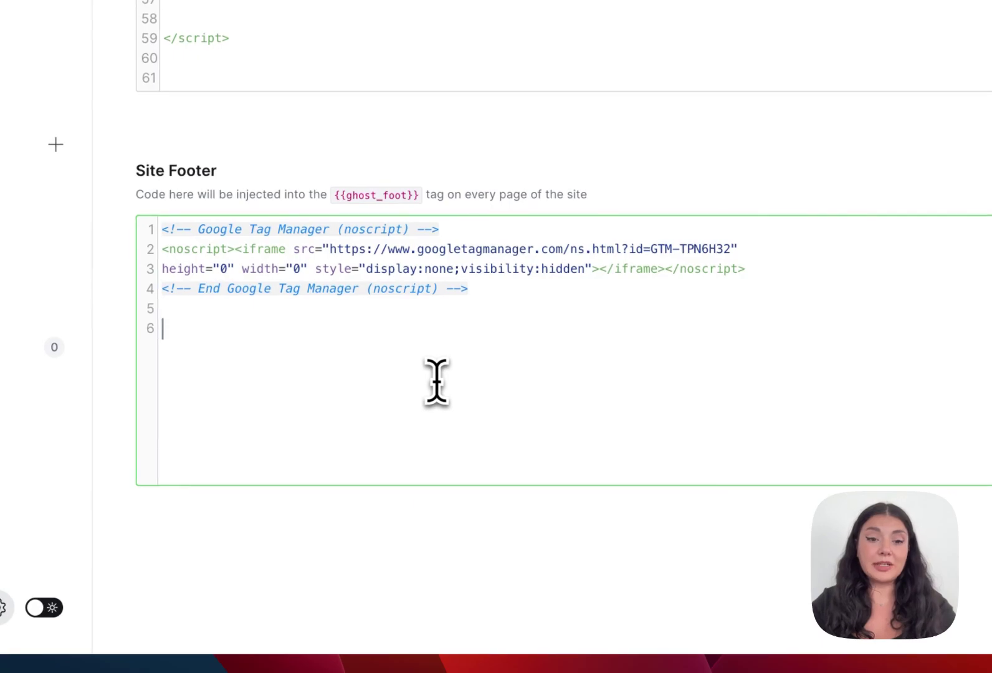
text(<script src="https://cdn.popupsmart.com/bundle.js" data-id="122737" async defer></script>)
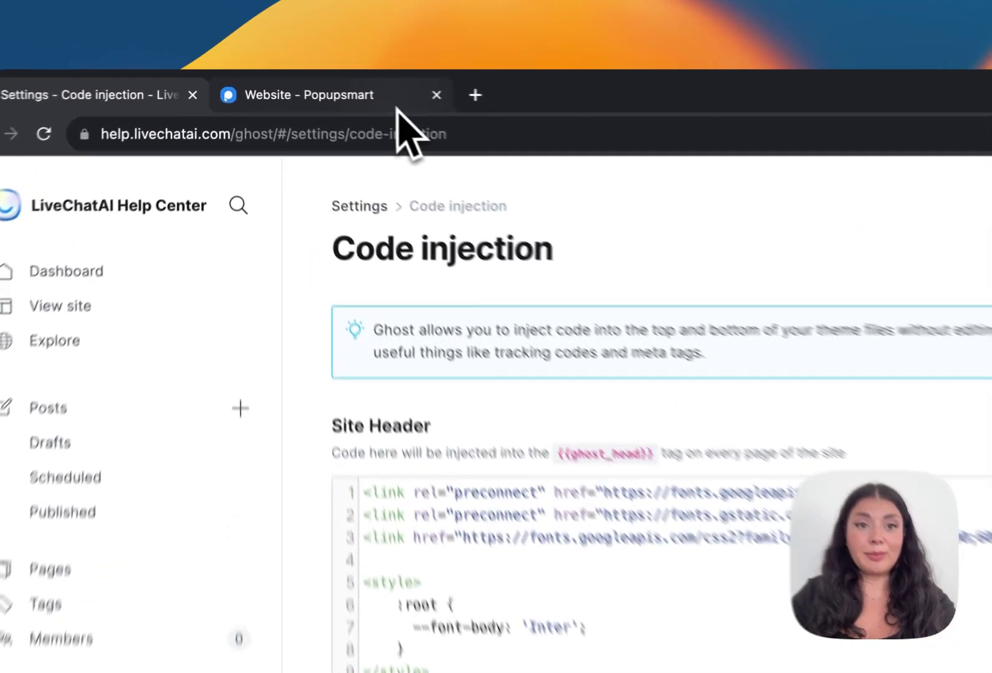
- Verify help.livechatai.com from the Popupsmart tab and close the opened help center page
click(325, 90)
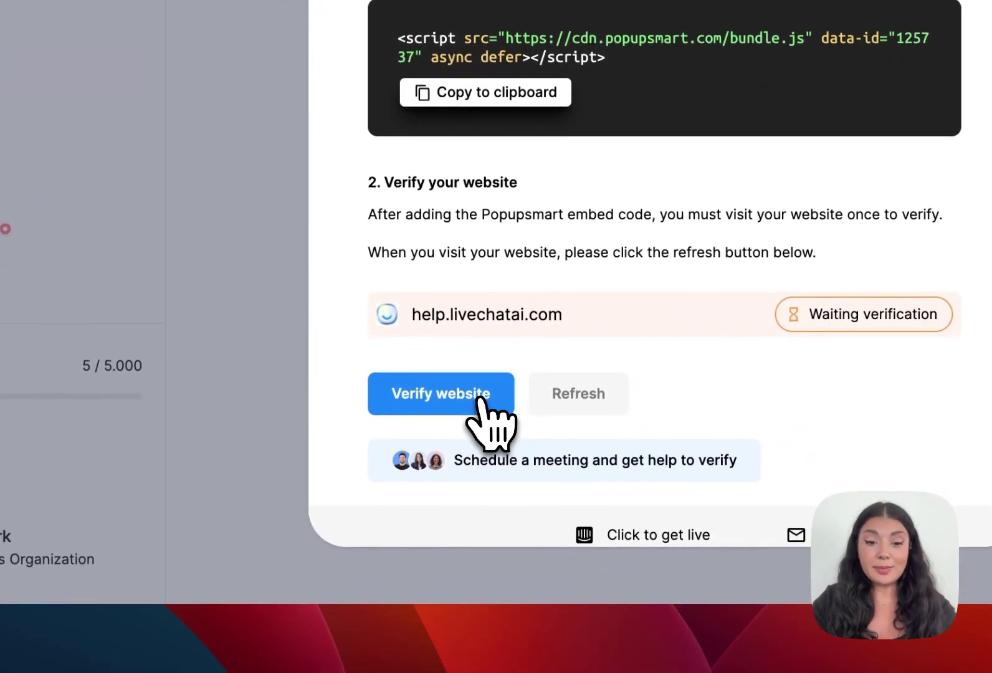
click(481, 400)
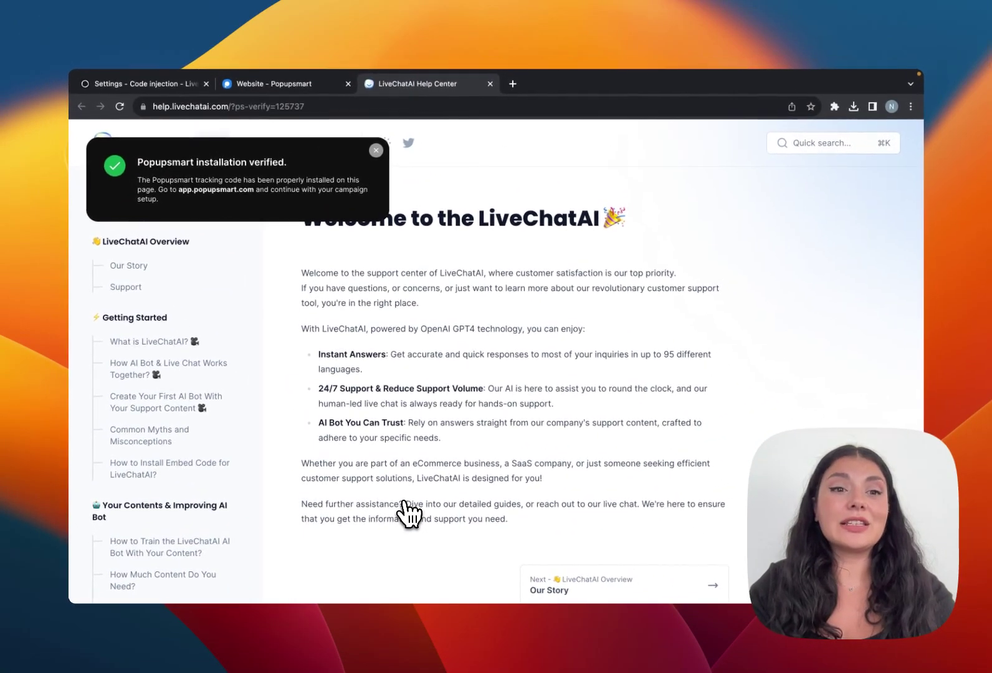
key(super+w)
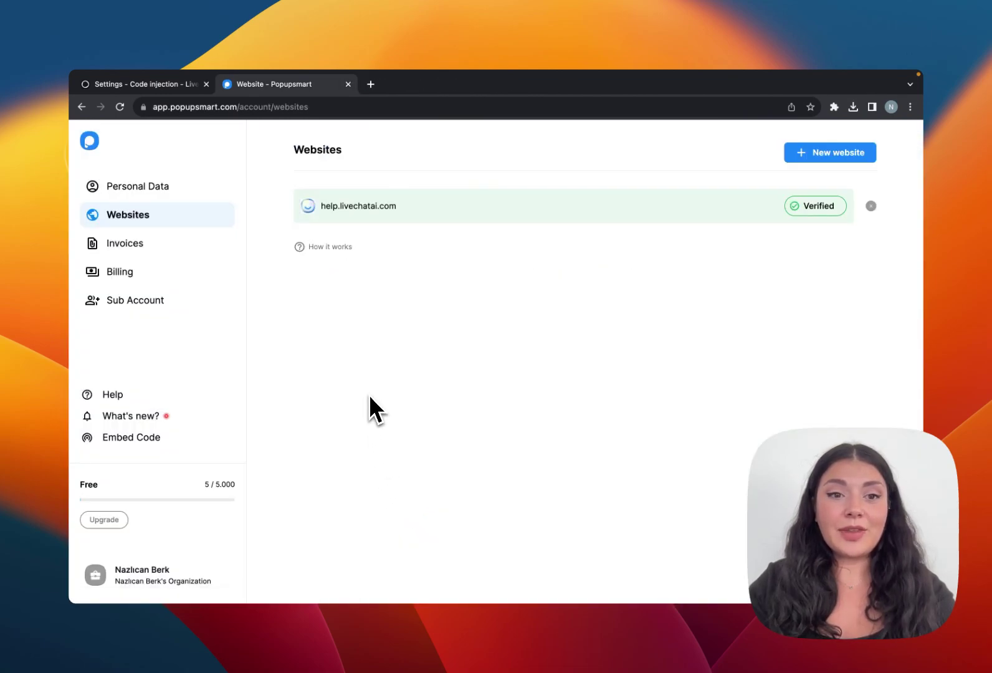
- Create a campaign named 'Ghost Popup' on the help.livechatai.com domain and open its builder
click(89, 141)
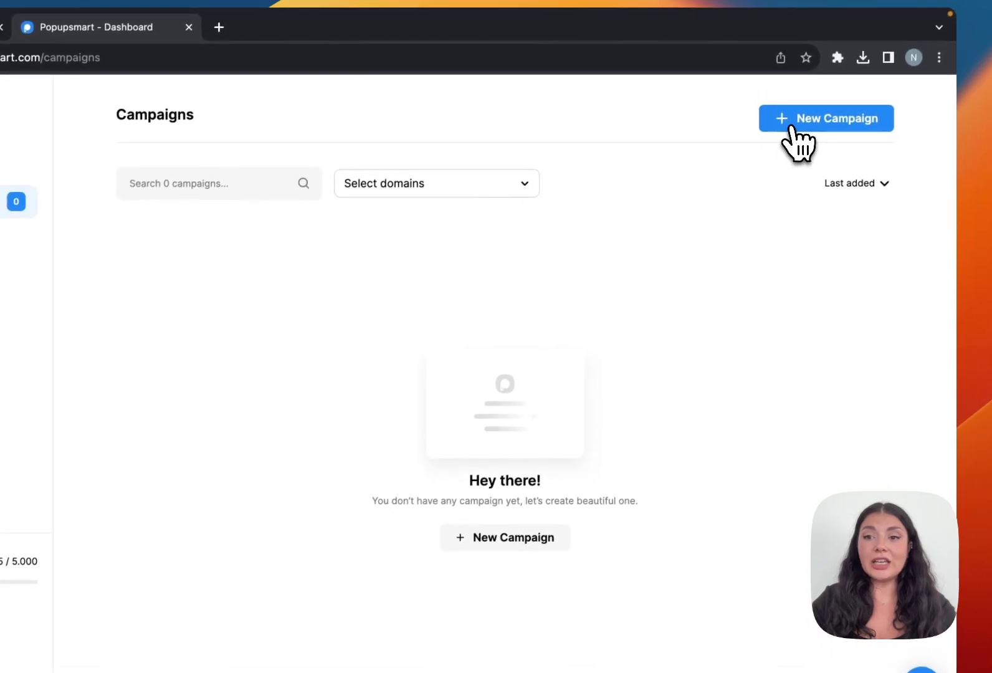
click(793, 131)
click(421, 501)
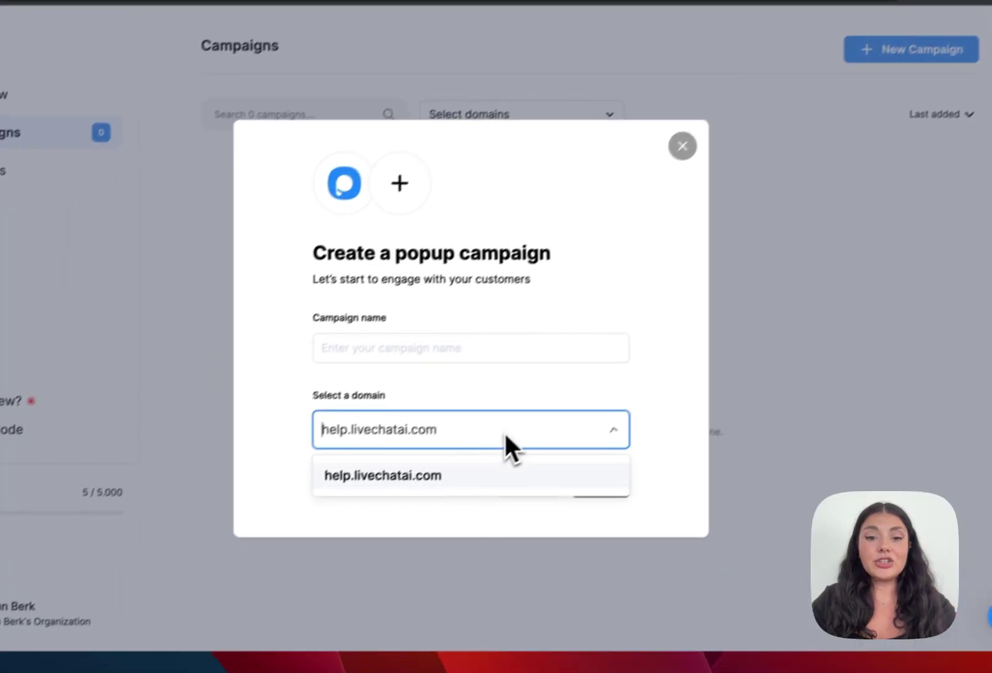
click(384, 537)
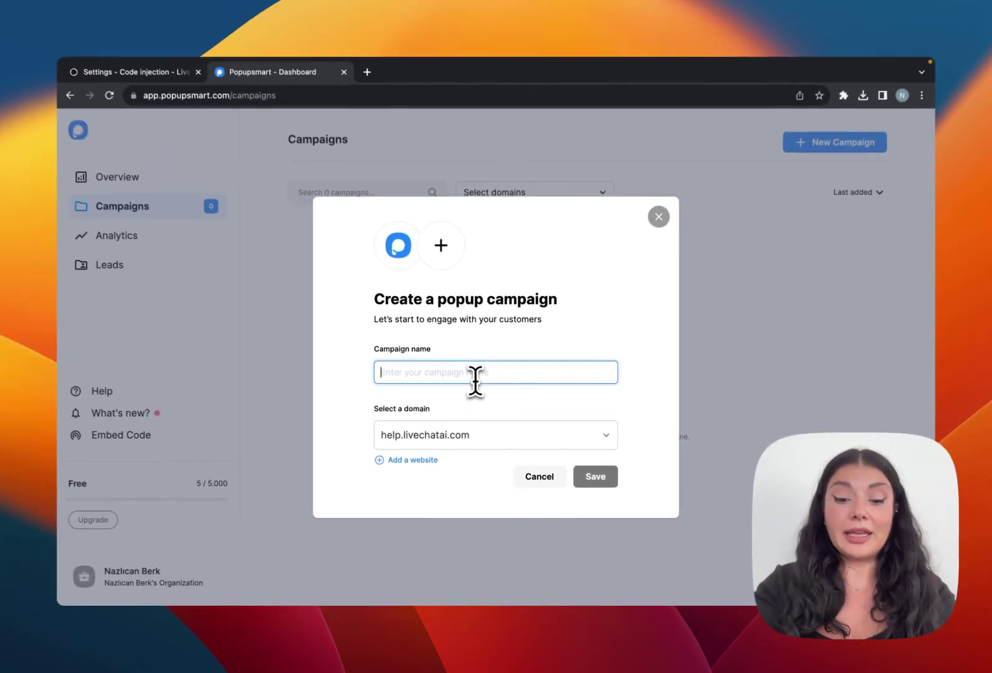
text(Ghost Popup)
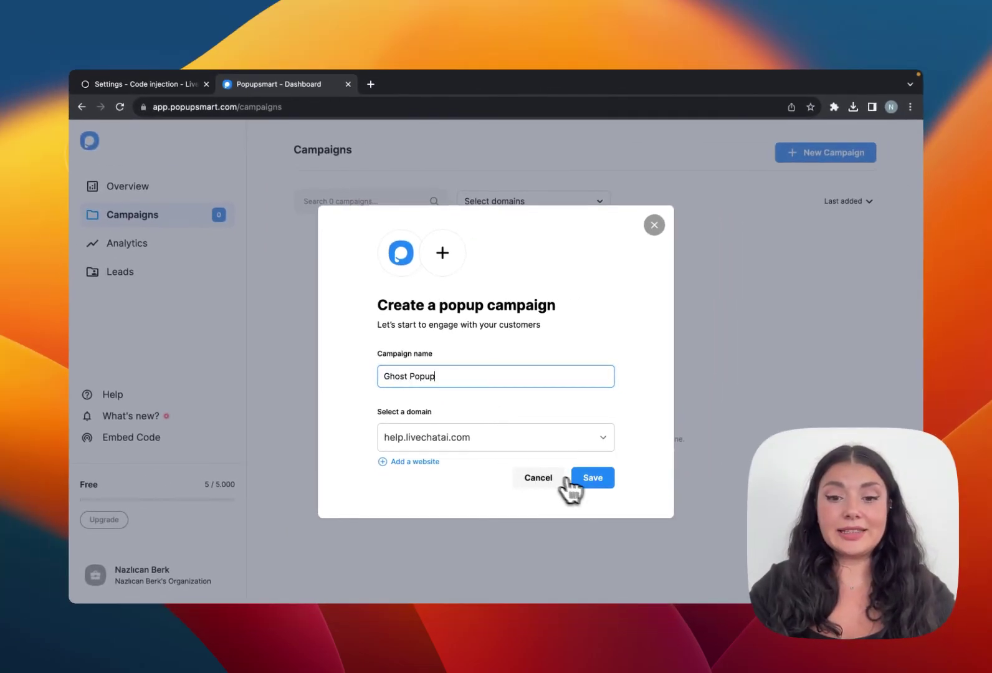
click(580, 479)
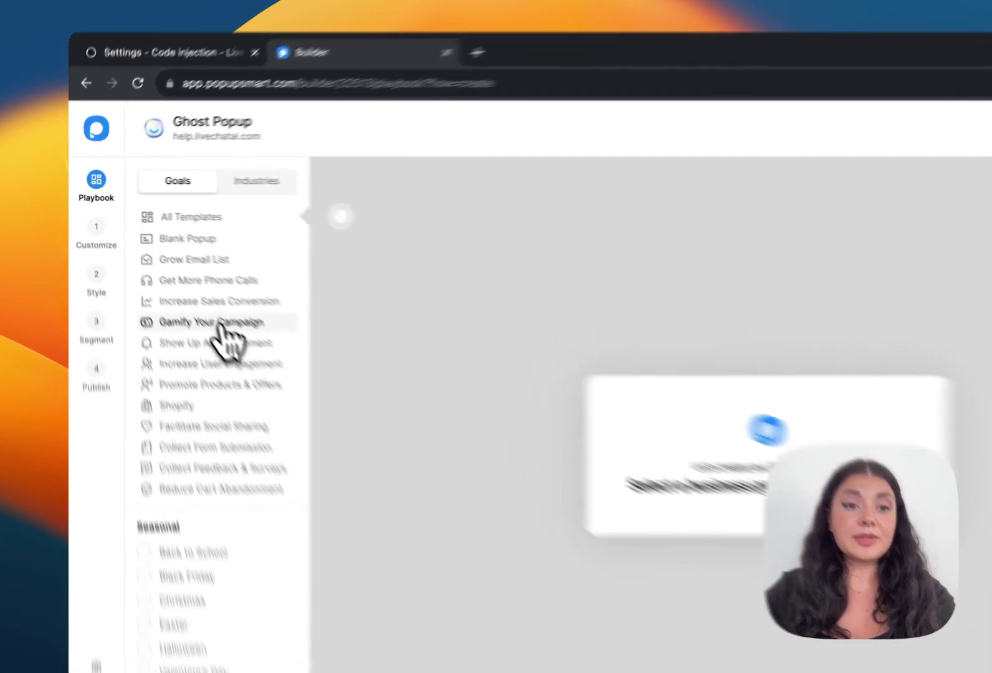
- Browse templates for the Gamify Your Campaign and Get More Phone Calls goals, then by industry
click(180, 283)
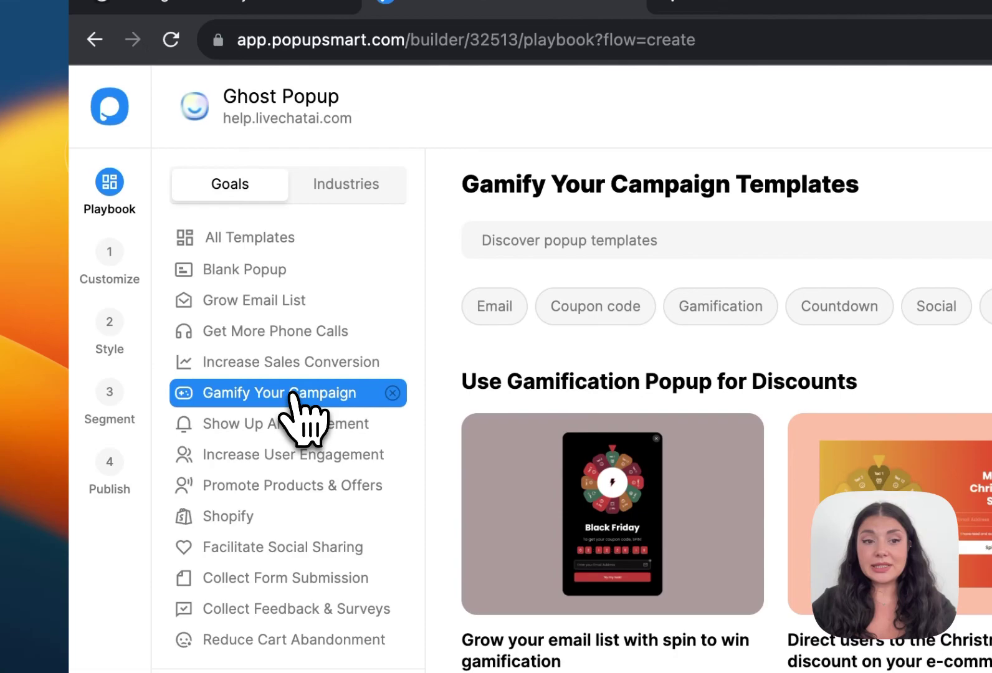
click(292, 340)
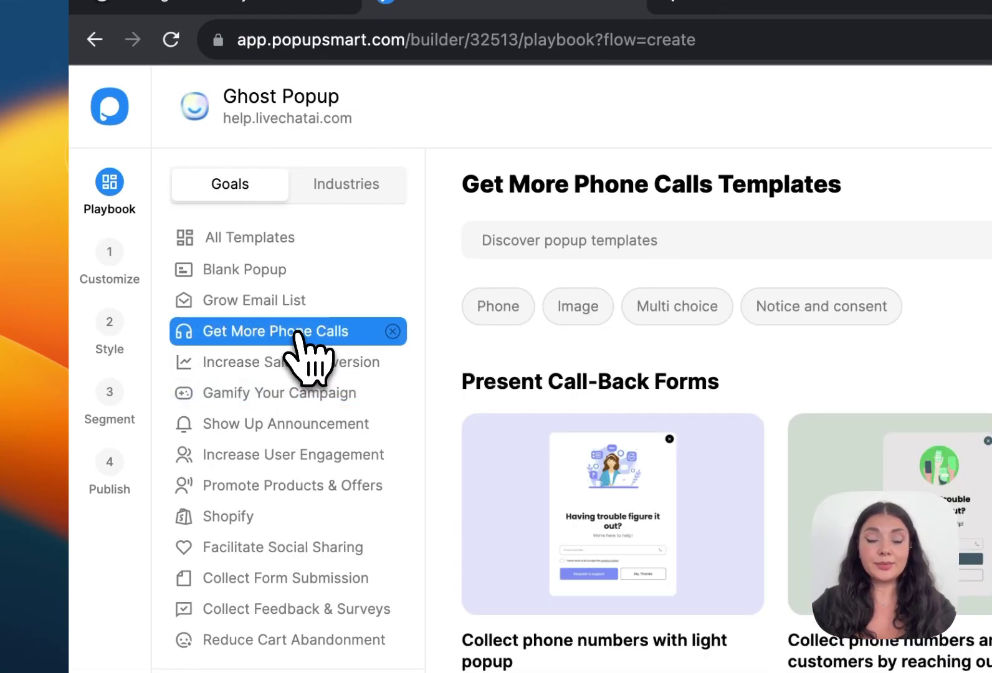
click(393, 331)
click(362, 194)
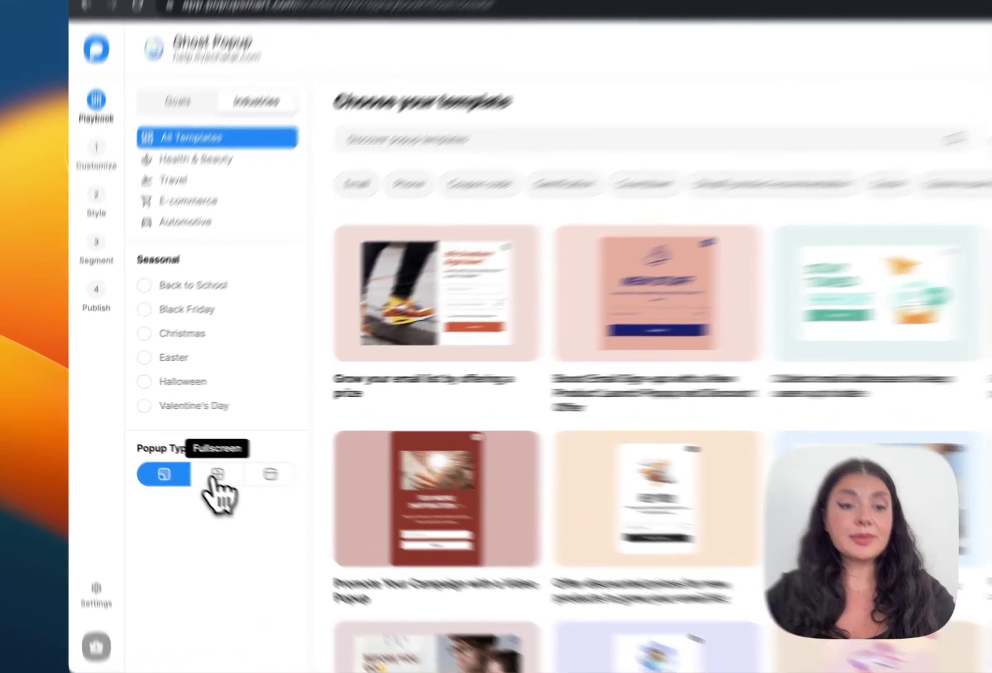
- Try the Fullscreen and Floating Bar filters, then swap the Animated filter for Multistep
click(175, 455)
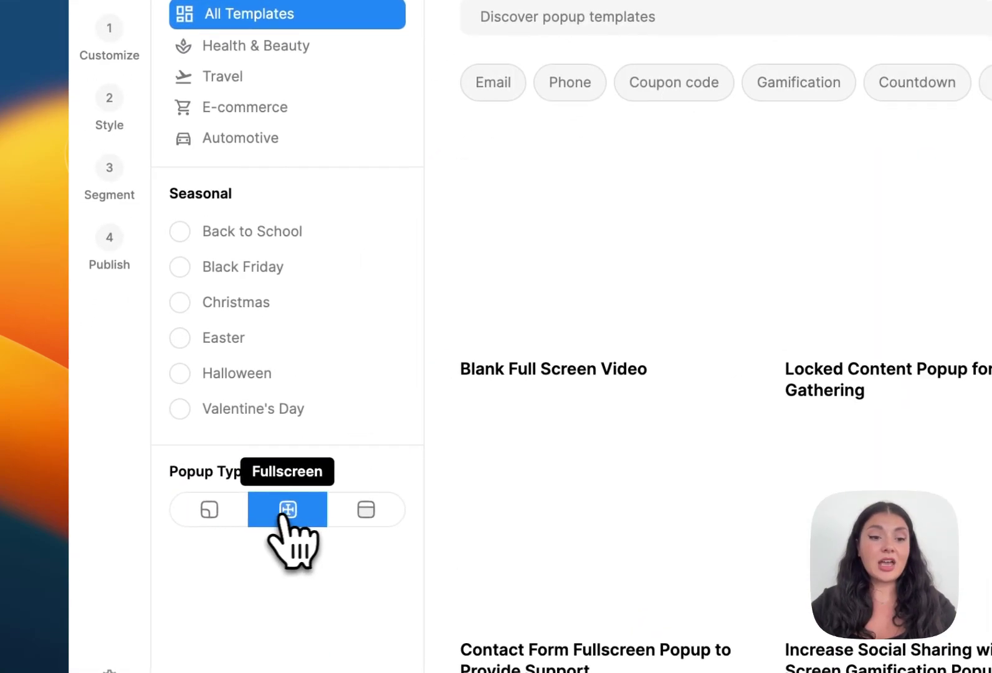
click(369, 510)
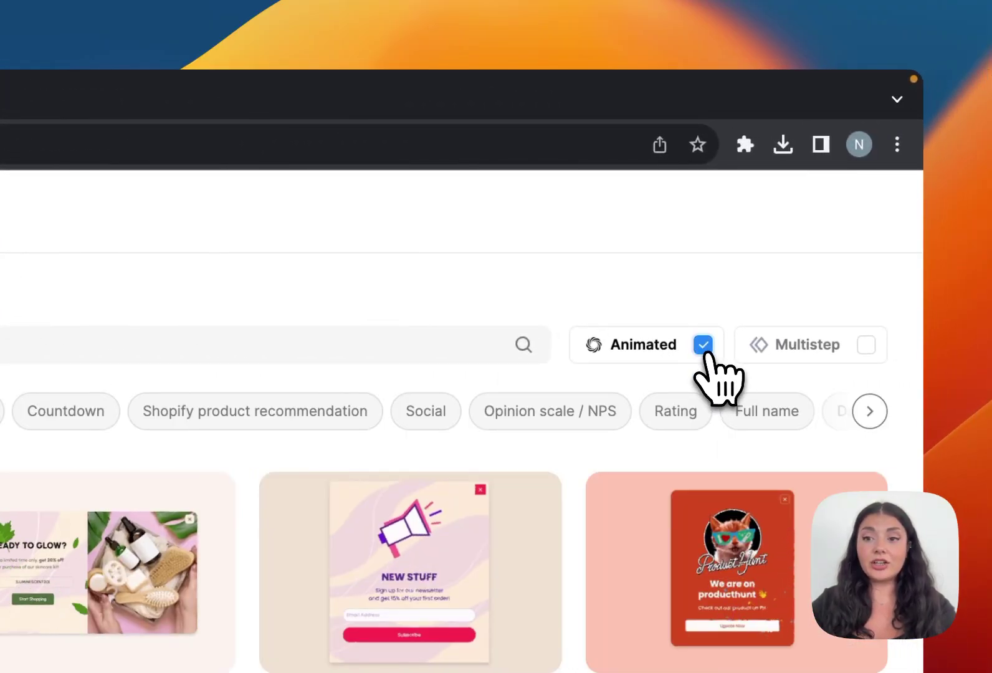
click(705, 349)
click(867, 347)
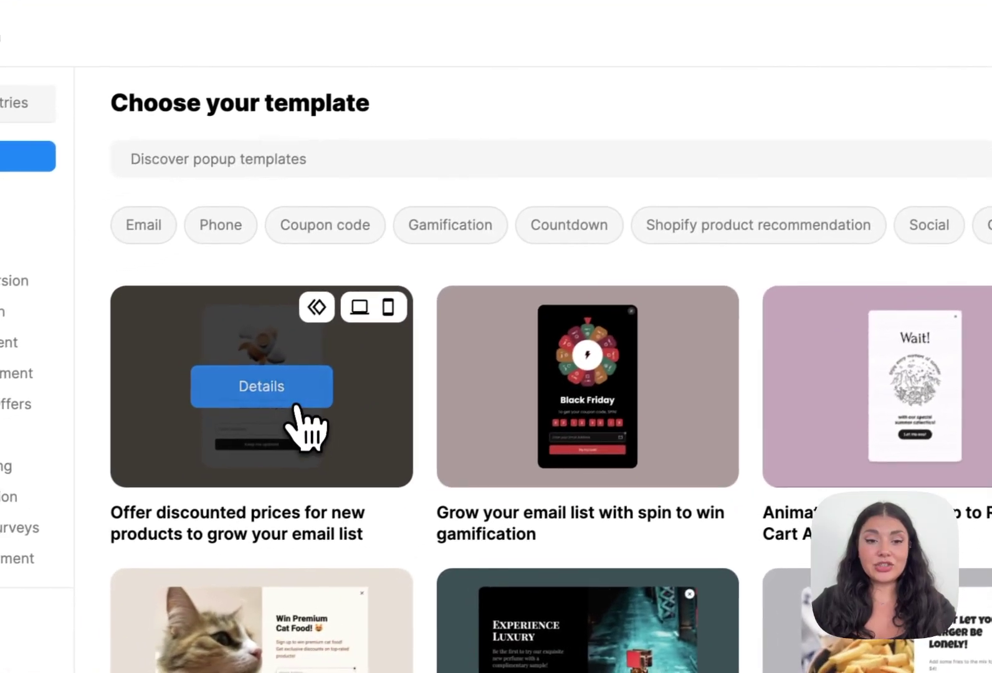
- Apply a template via its details and review its Success Popup and Main Popup steps
click(265, 441)
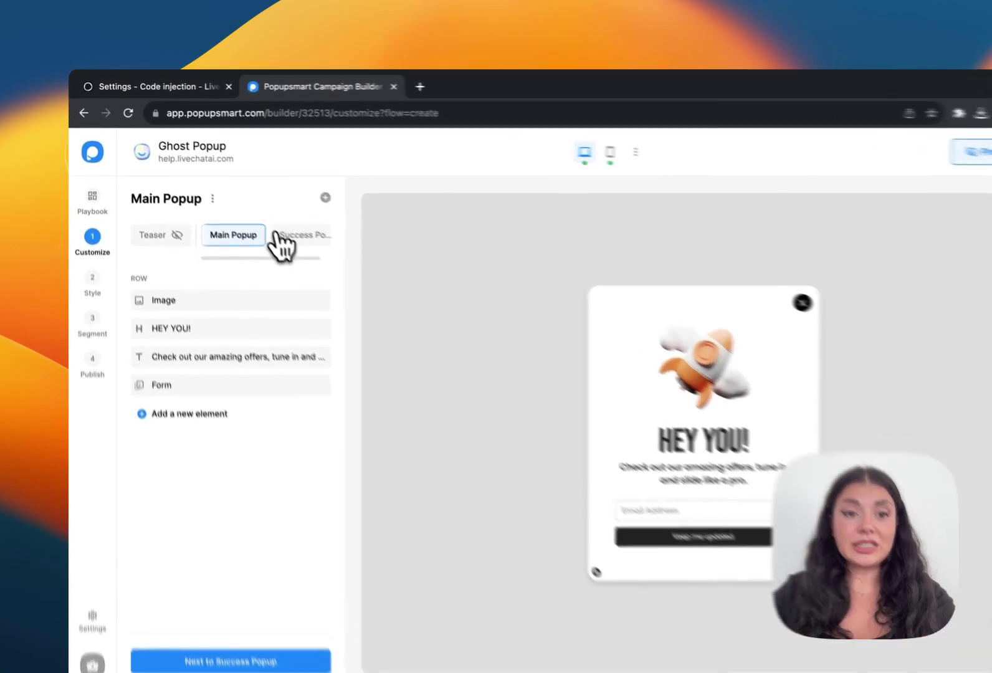
click(256, 212)
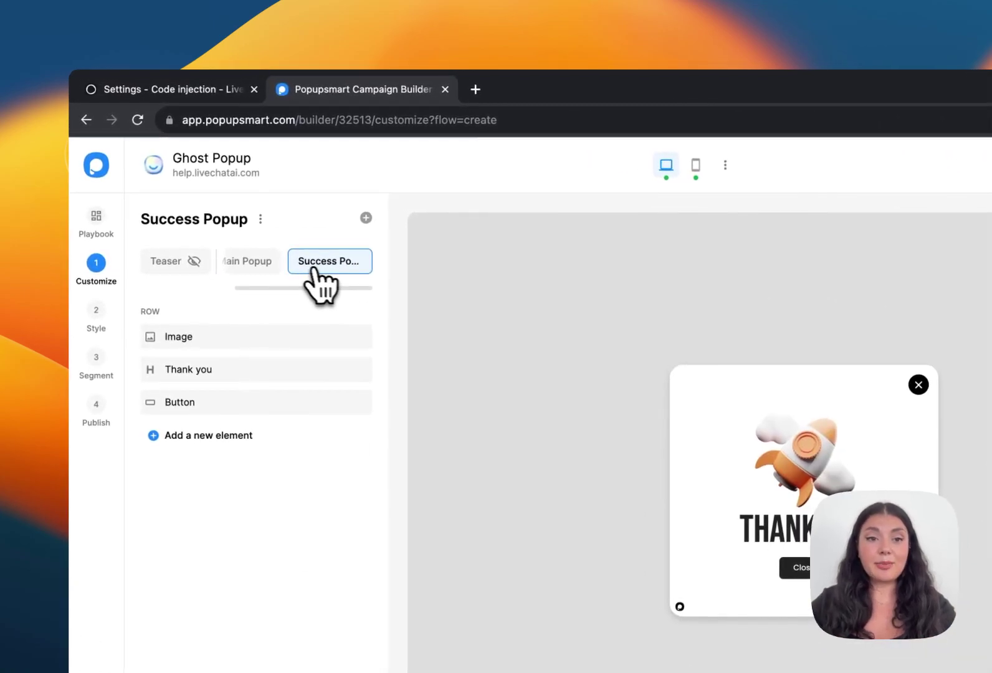
click(275, 263)
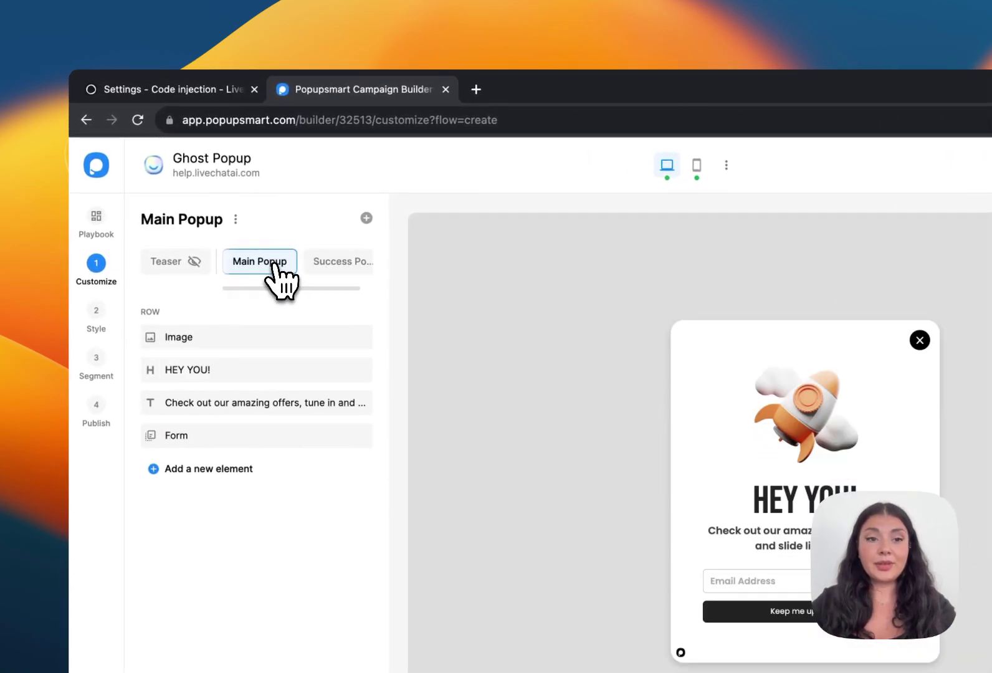
click(236, 219)
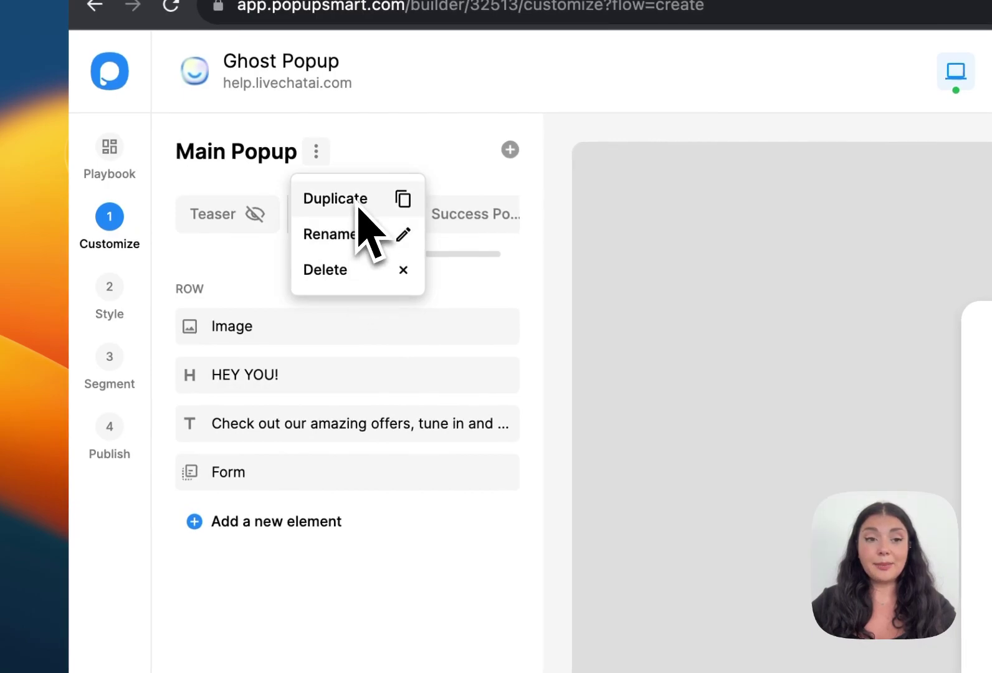
click(262, 240)
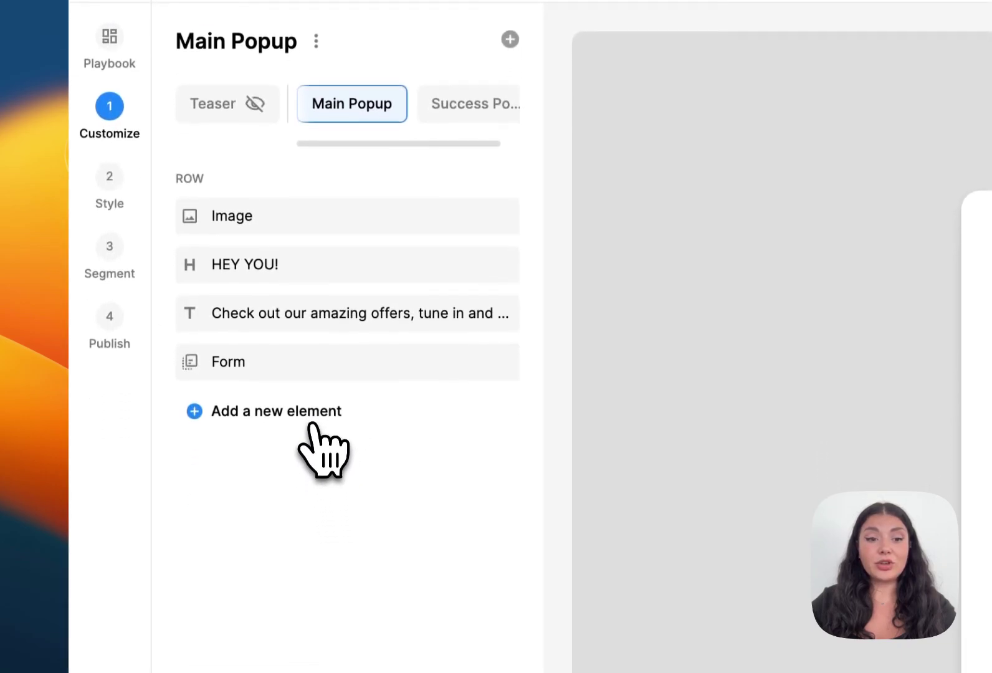
- Open the HEY YOU! heading for editing and drag the image element below the form
click(342, 260)
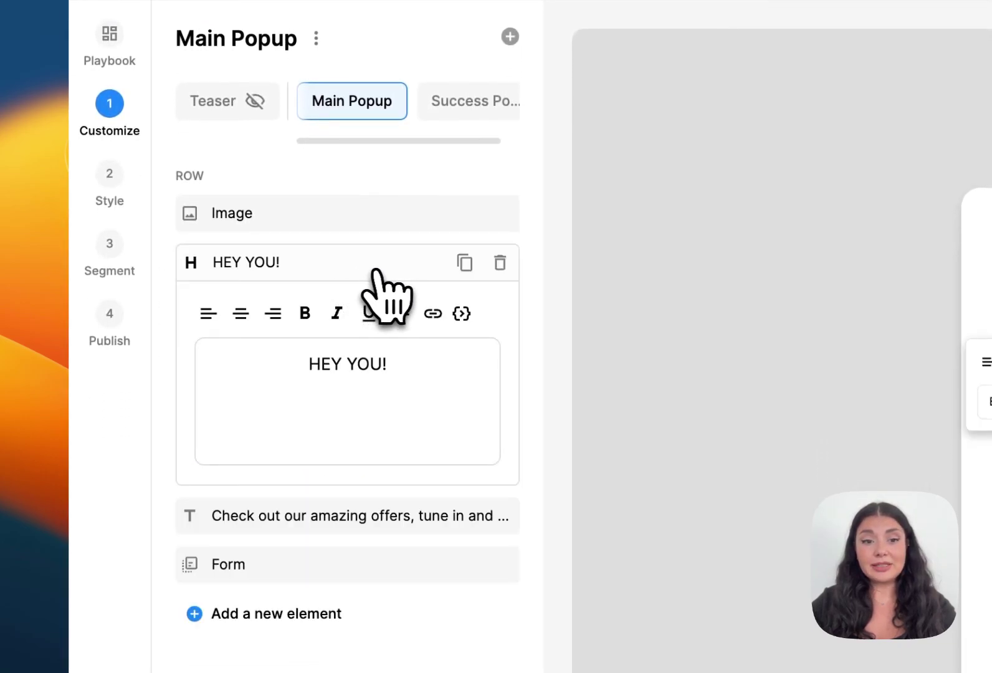
scroll(286, 249, down, 1)
mouse_move(173, 187)
mouse_down()
mouse_move(188, 538)
mouse_move(177, 530)
mouse_move(176, 184)
mouse_move(168, 178)
mouse_up()
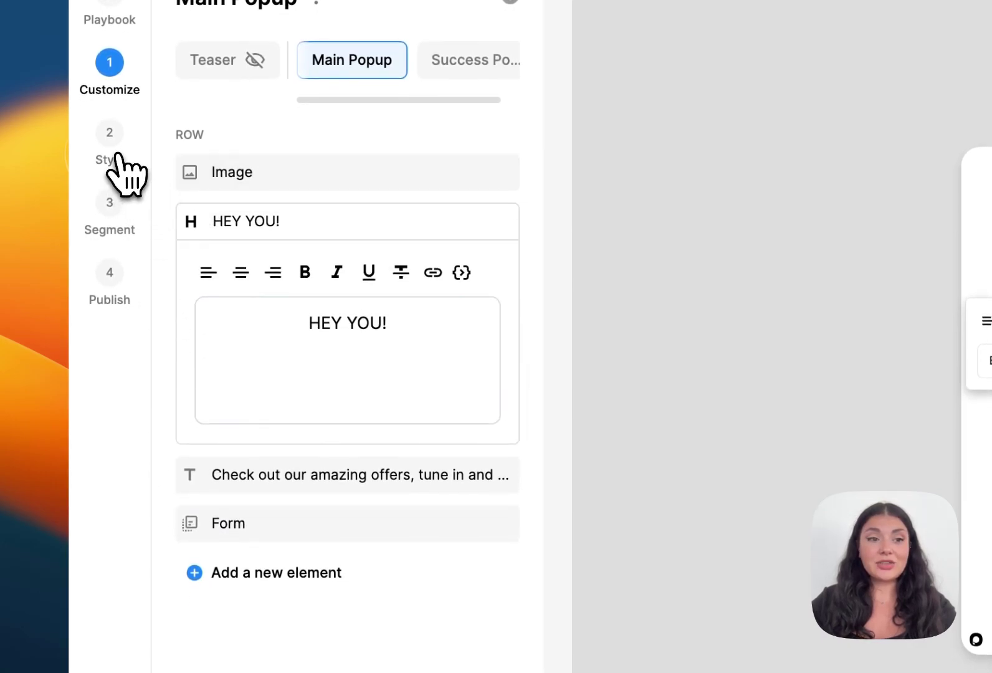
- In the Style step, preview Fun Day and Elegant themes but keep Simple, and try Small size
click(119, 163)
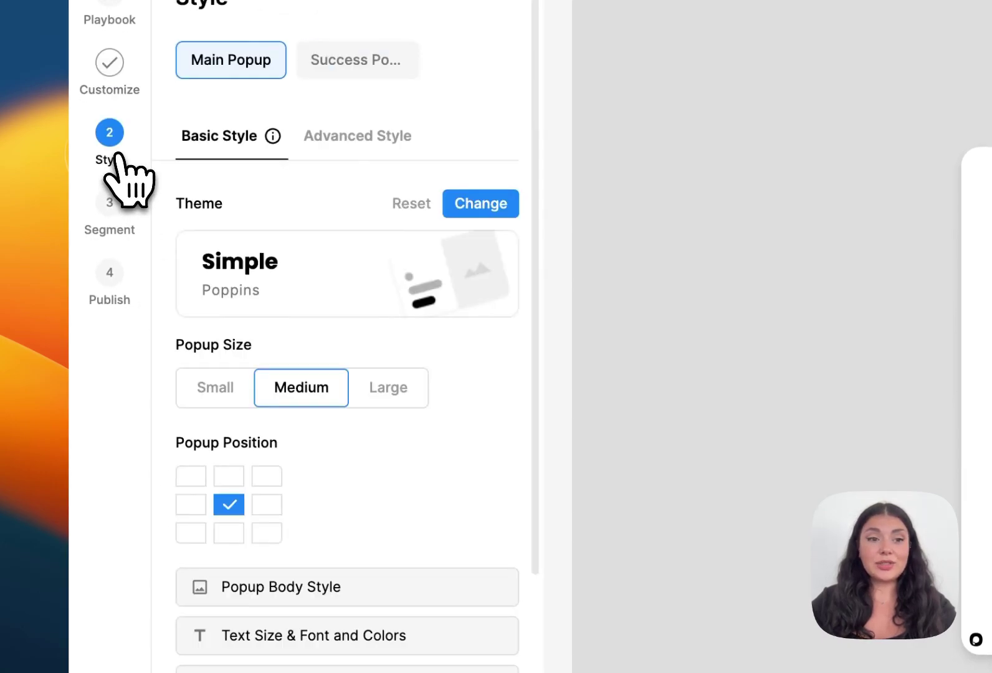
click(474, 206)
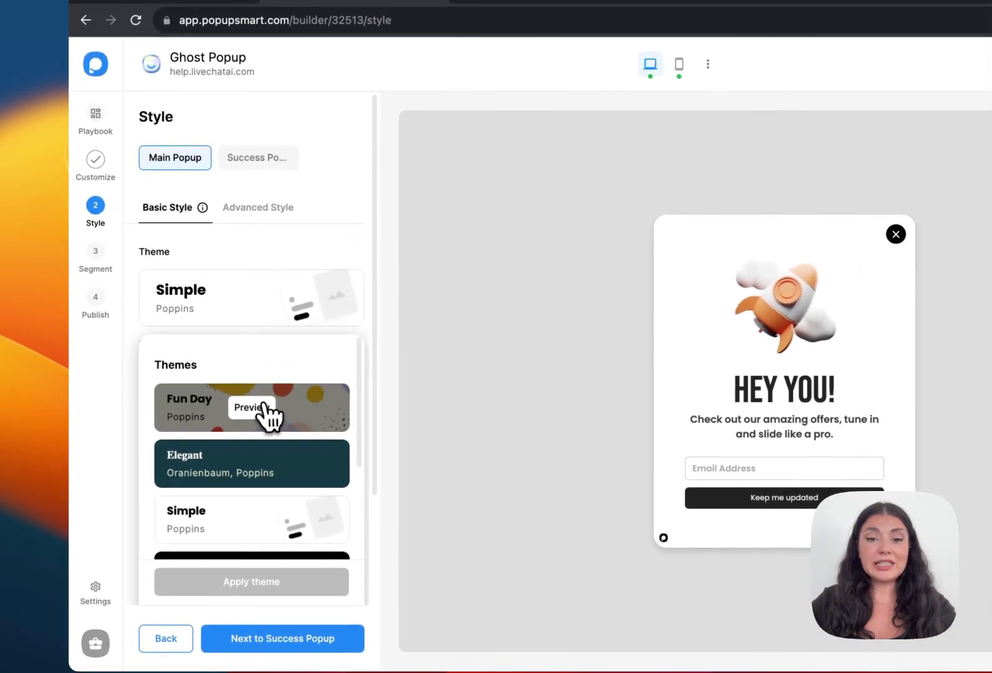
click(354, 440)
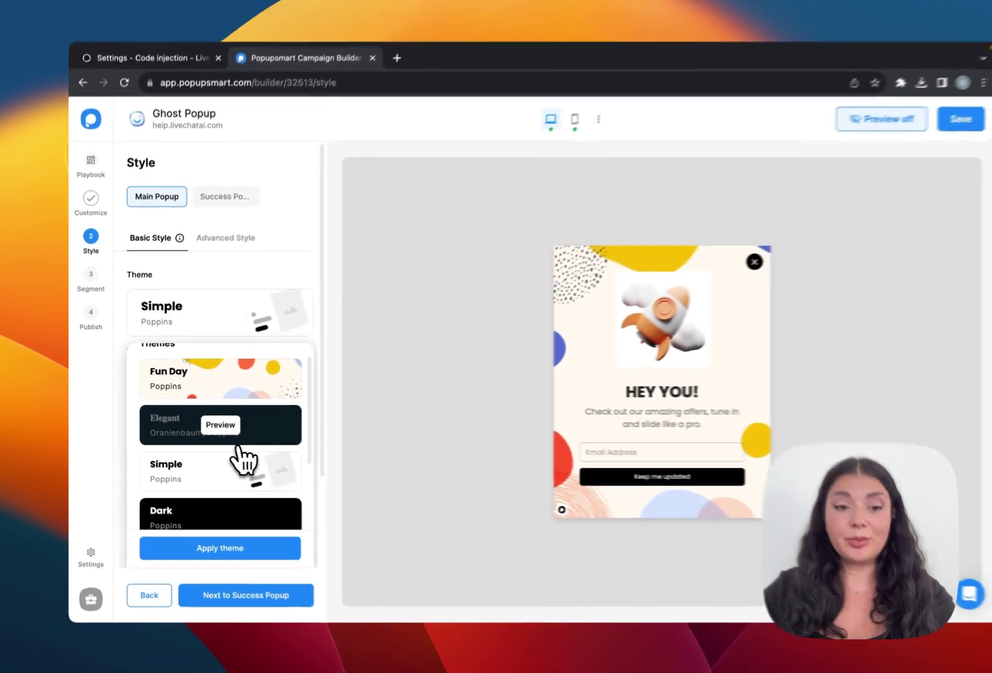
click(267, 463)
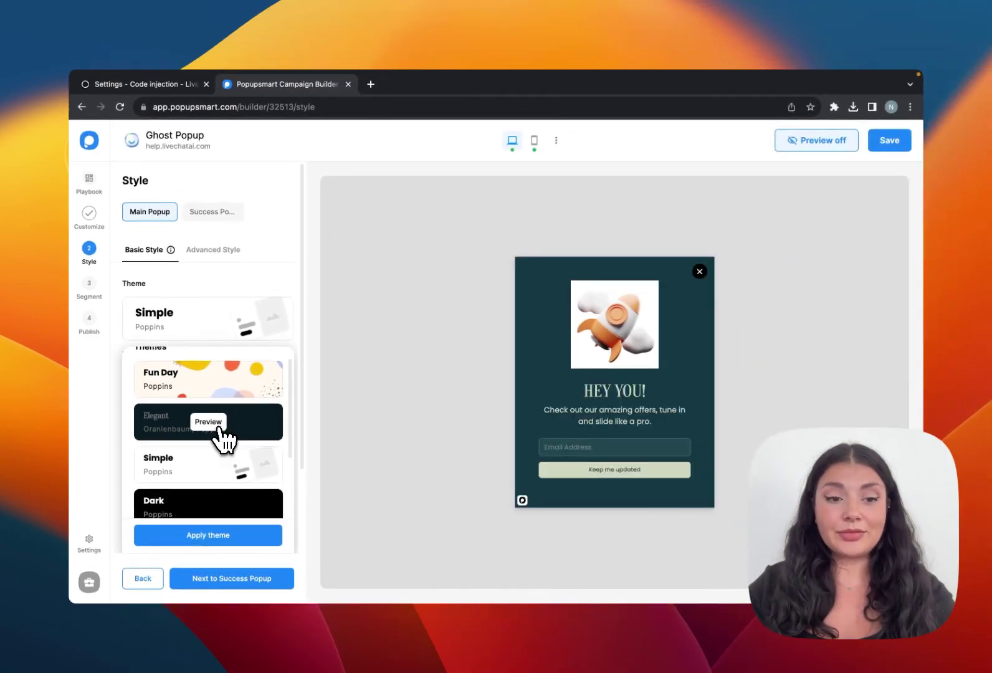
click(222, 536)
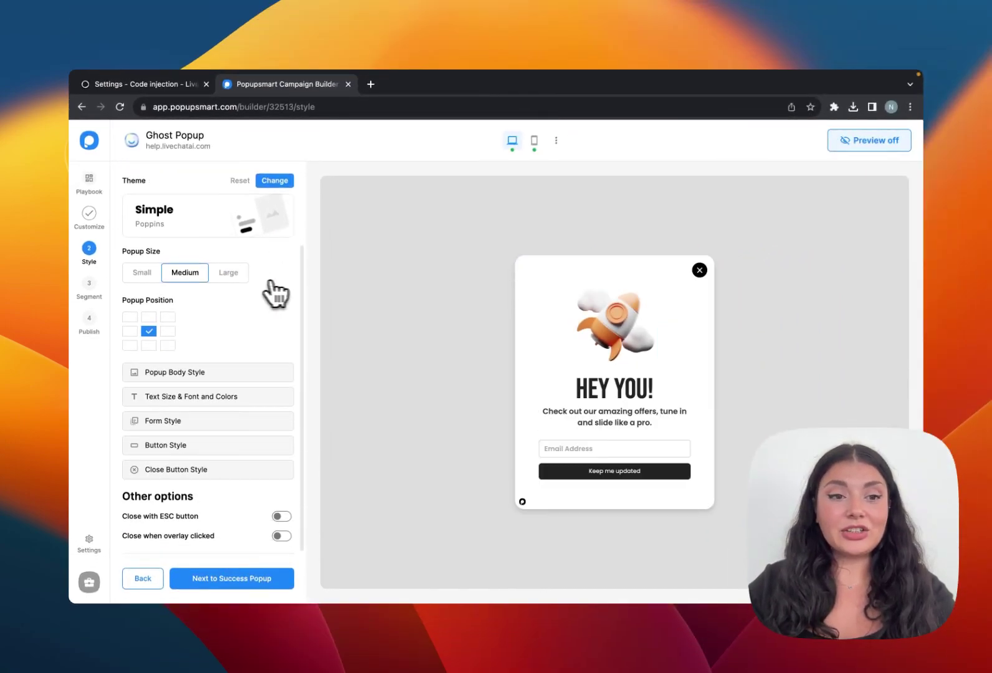
click(145, 275)
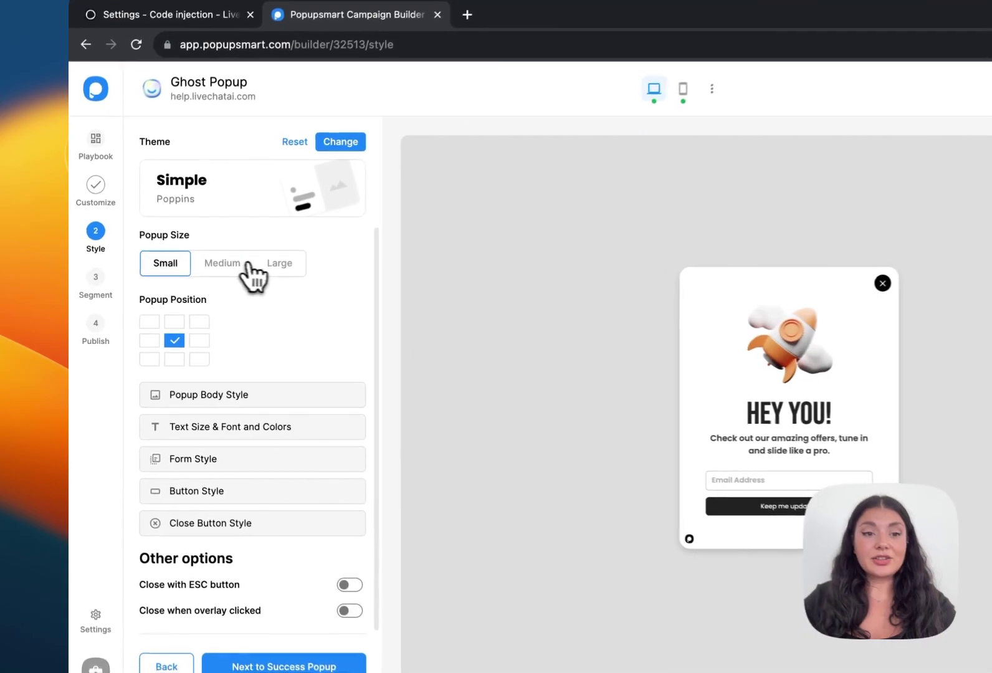
- Try Large size, return the popup to Medium, and test a different on-page position
click(280, 263)
click(222, 263)
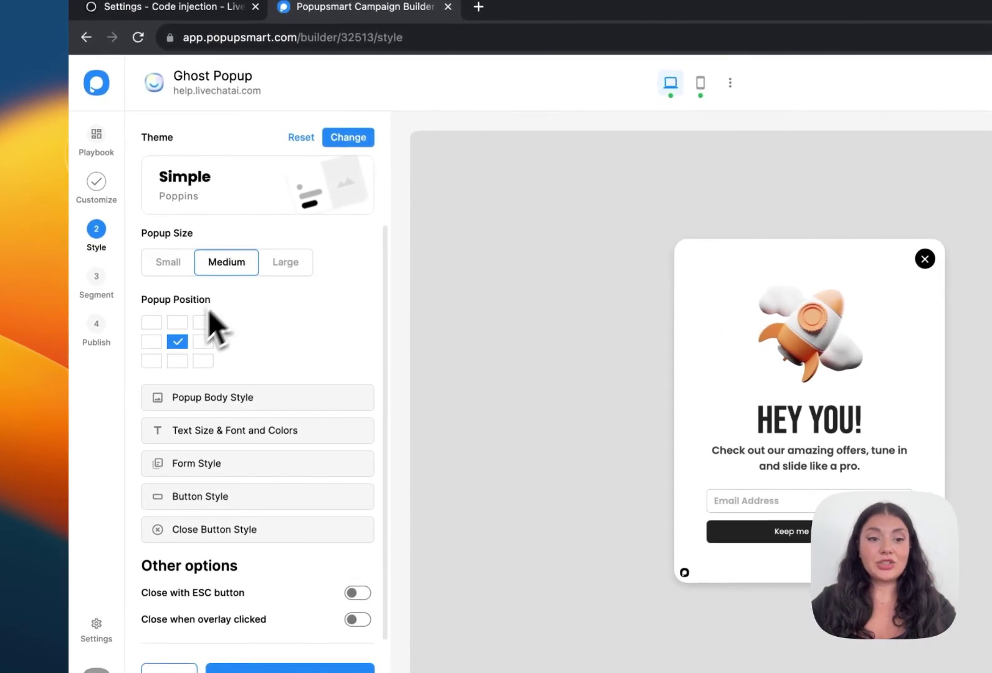
click(151, 341)
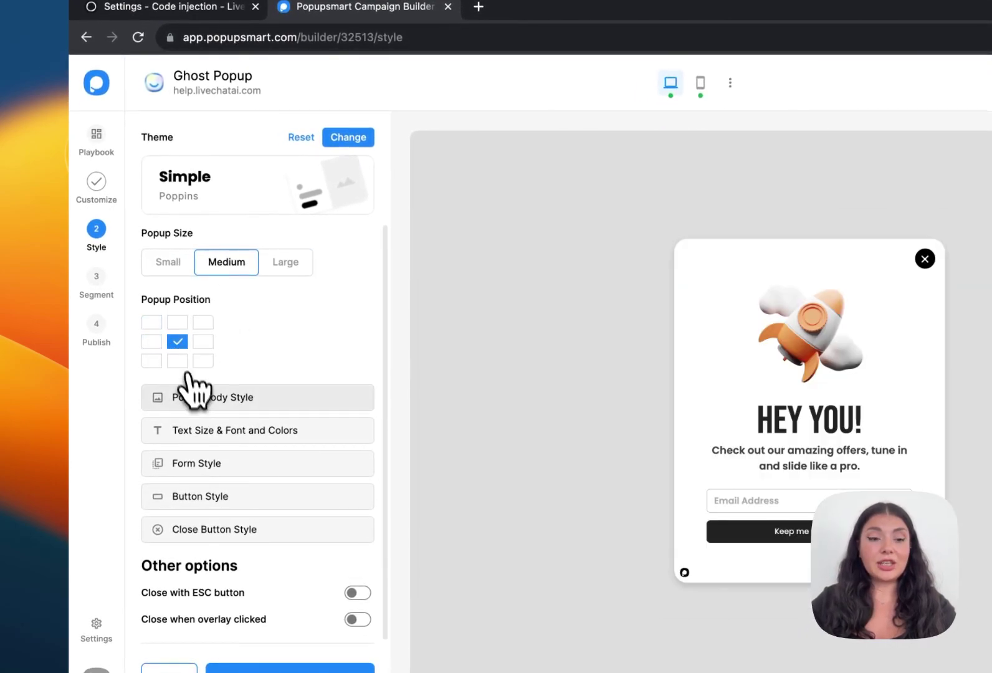
- Turn on the black website overlay in Popup Body Style and set its opacity to about 40%
click(190, 393)
scroll(282, 383, down, 2)
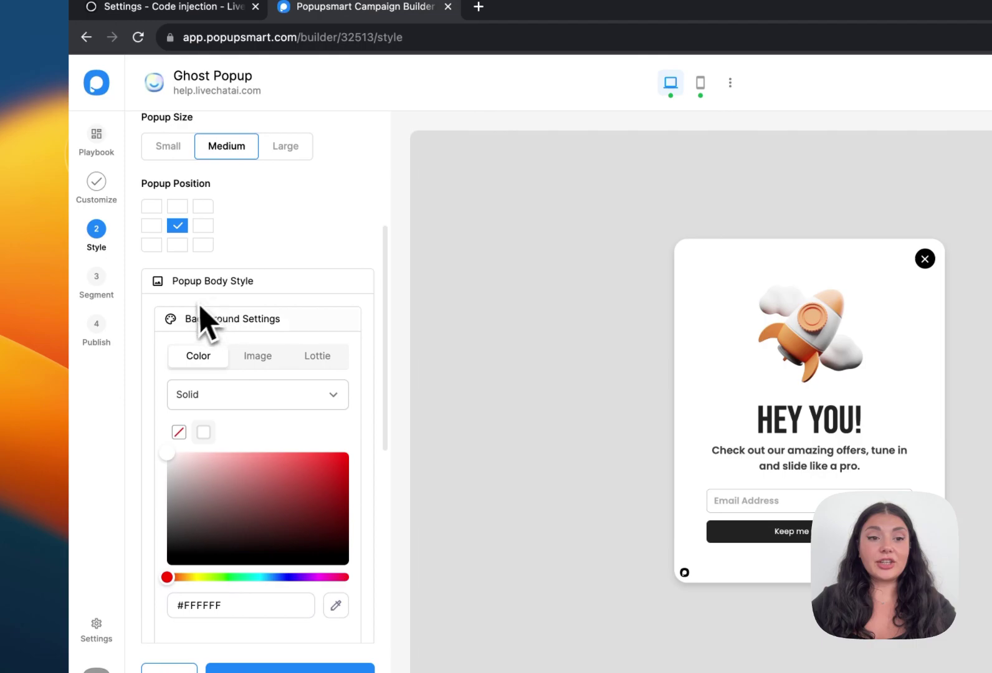
scroll(237, 393, down, 2)
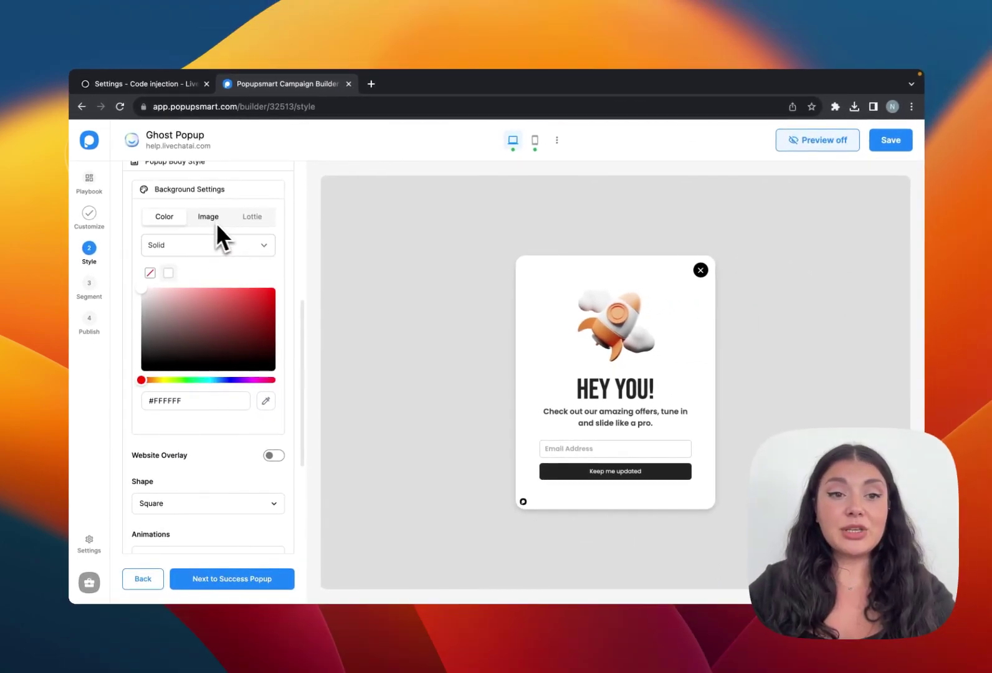
scroll(253, 287, down, 3)
click(273, 342)
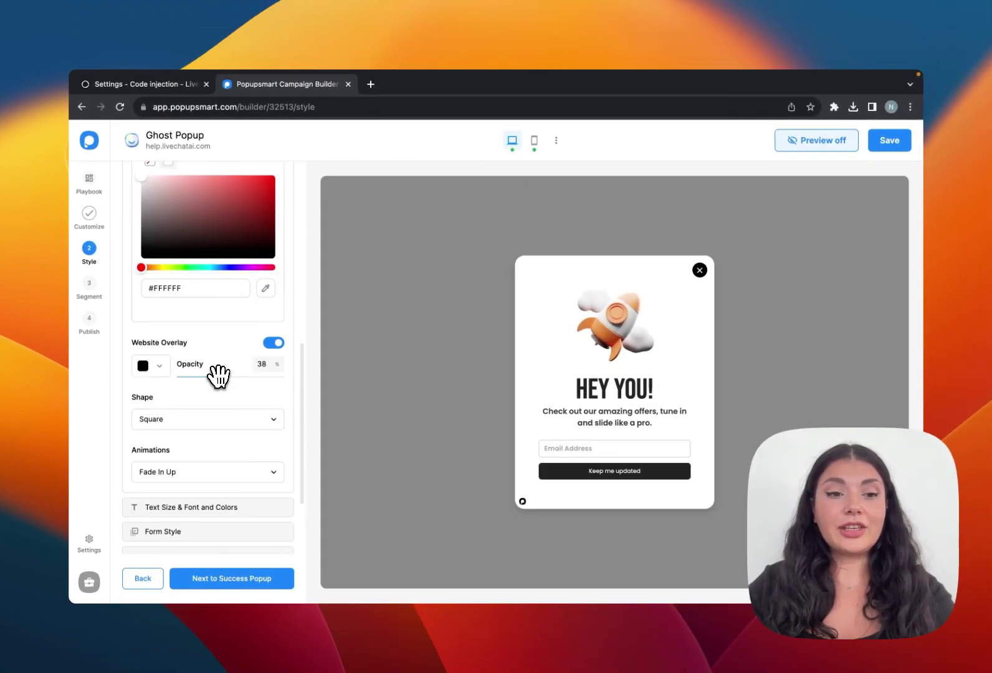
mouse_move(218, 375)
mouse_down()
mouse_move(205, 376)
mouse_move(221, 378)
mouse_up()
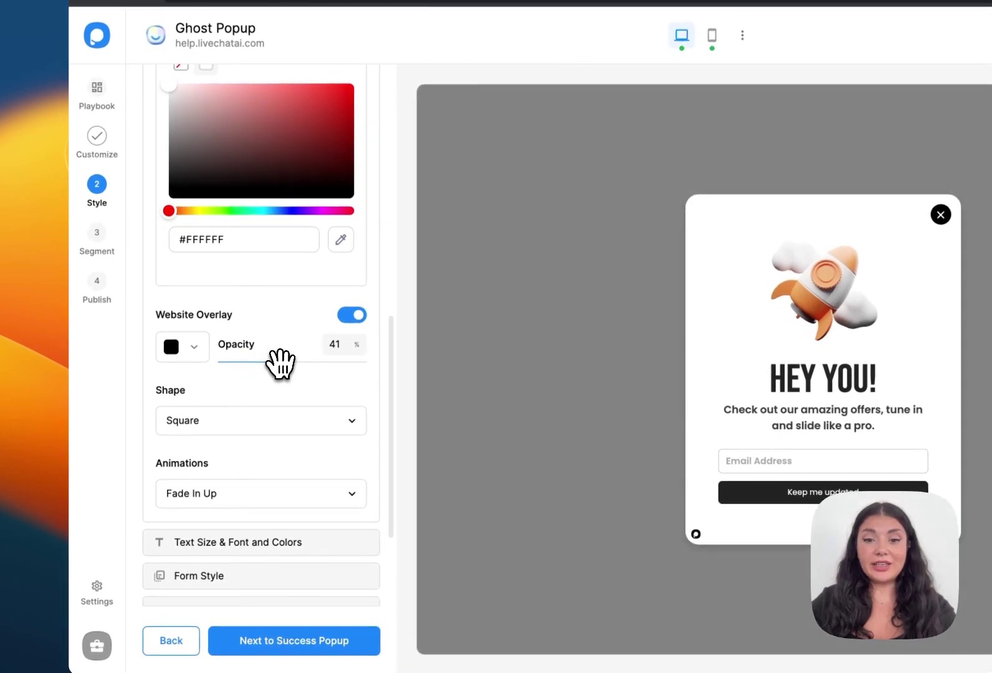
mouse_move(280, 363)
mouse_down()
mouse_move(303, 360)
mouse_move(278, 360)
mouse_up()
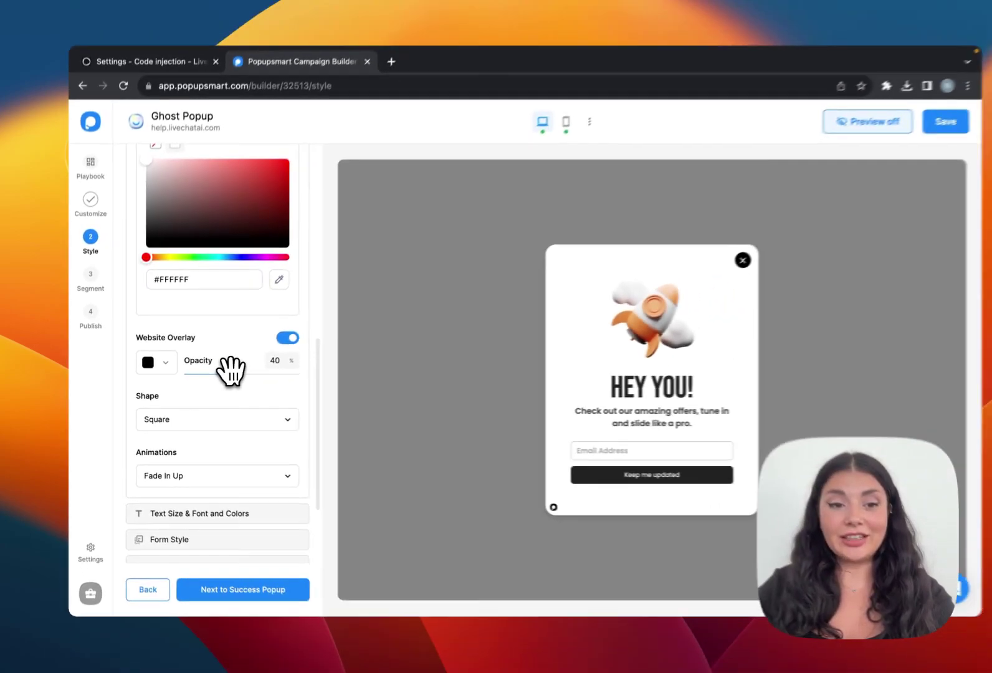
- Expand the Text Size & Font and Button Style settings sections
scroll(232, 372, down, 3)
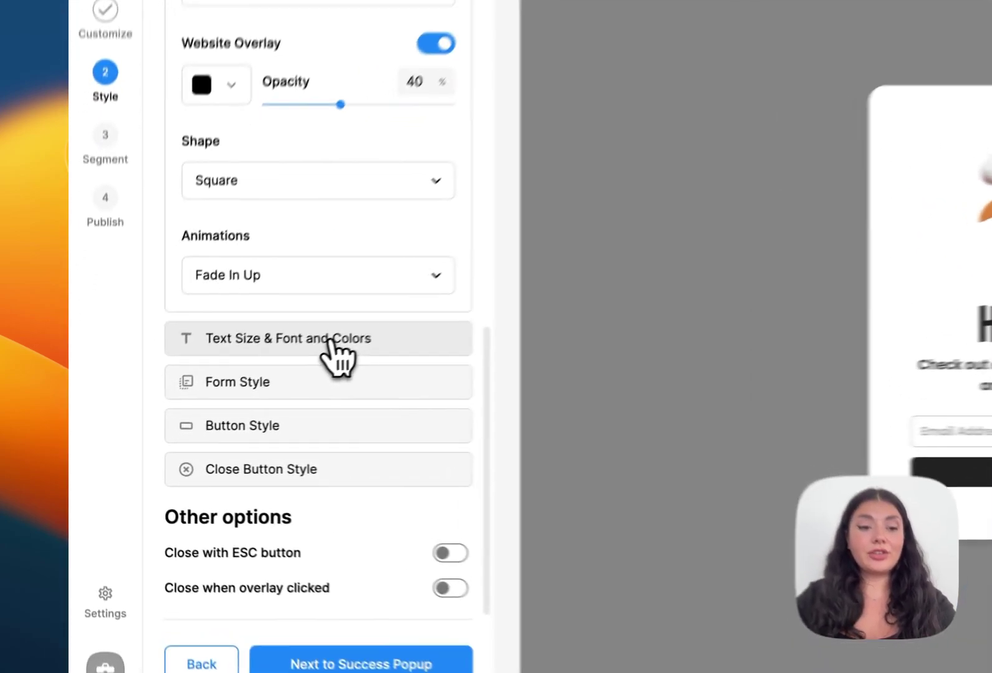
click(215, 397)
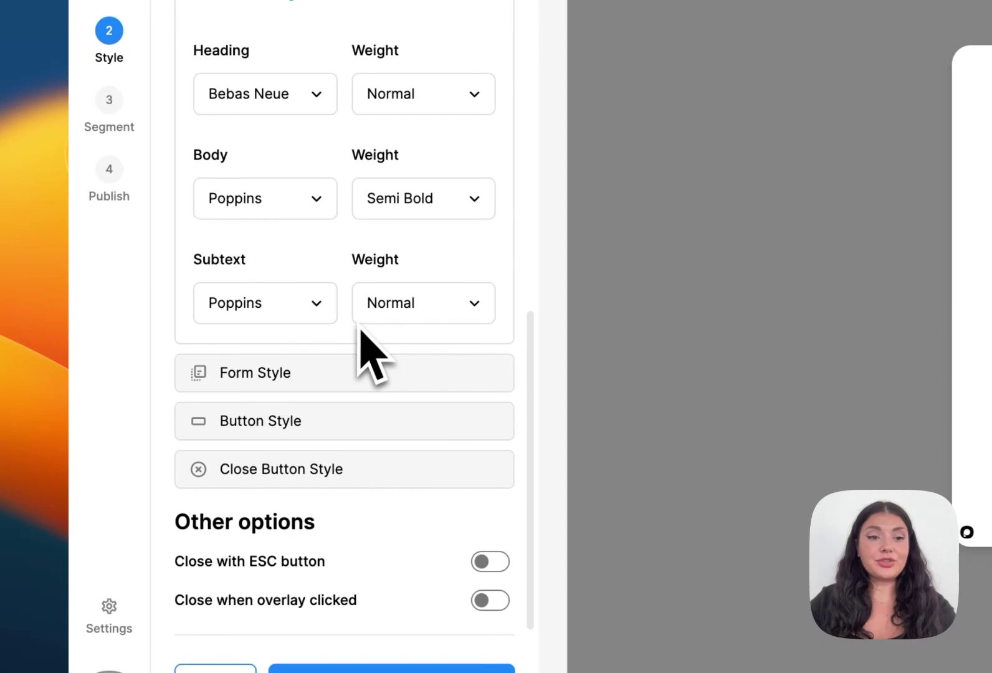
scroll(396, 271, up, 3)
scroll(384, 293, down, 4)
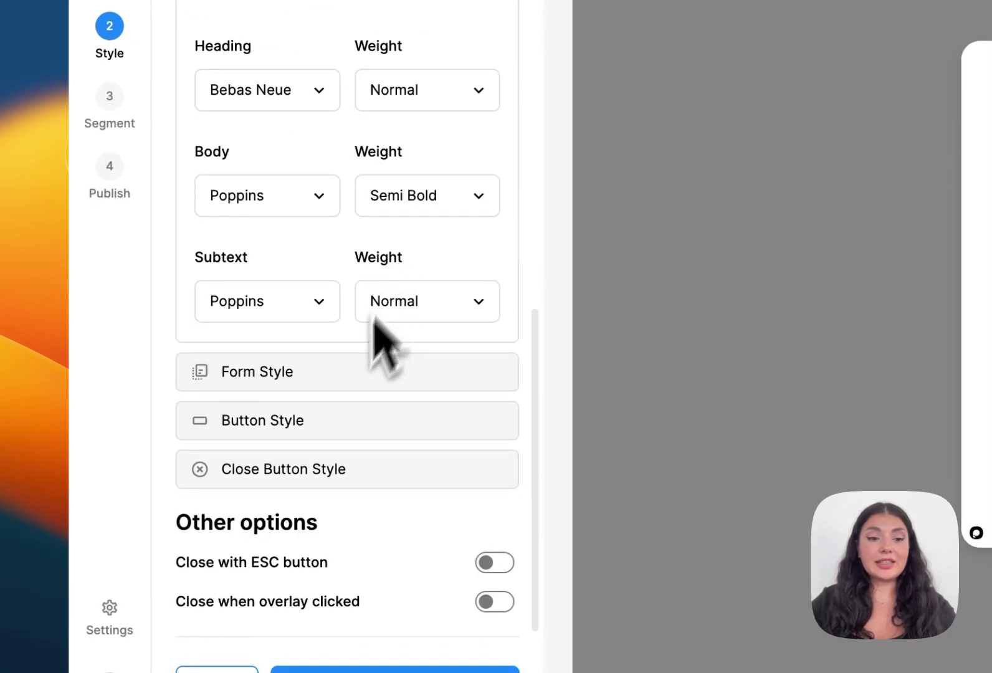
click(307, 421)
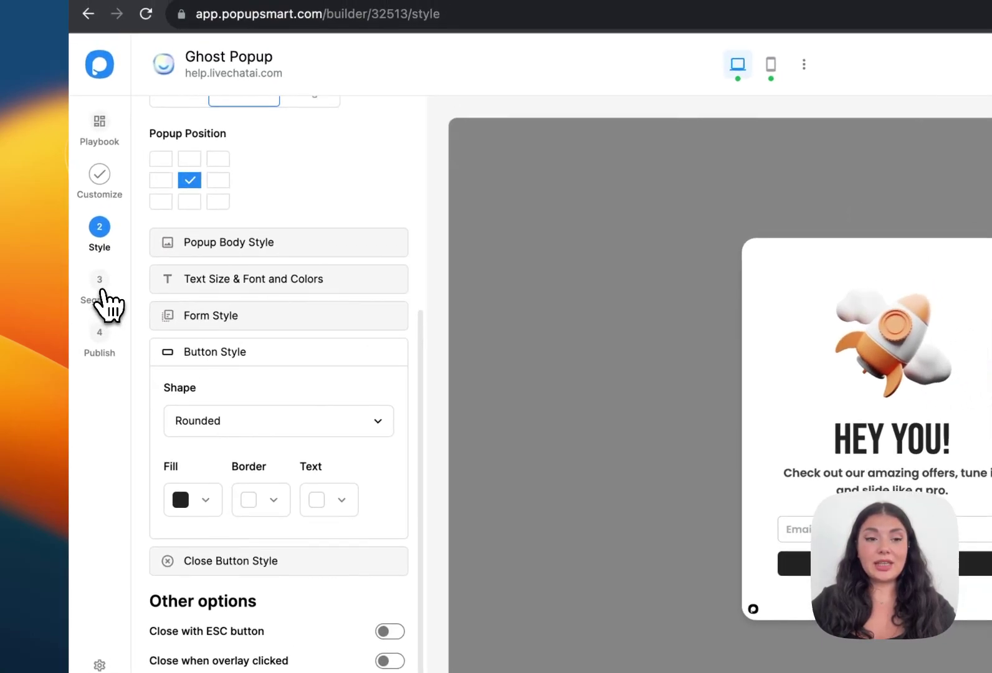
- Go to the segment step and move from the predefined segments to My Segments
click(109, 134)
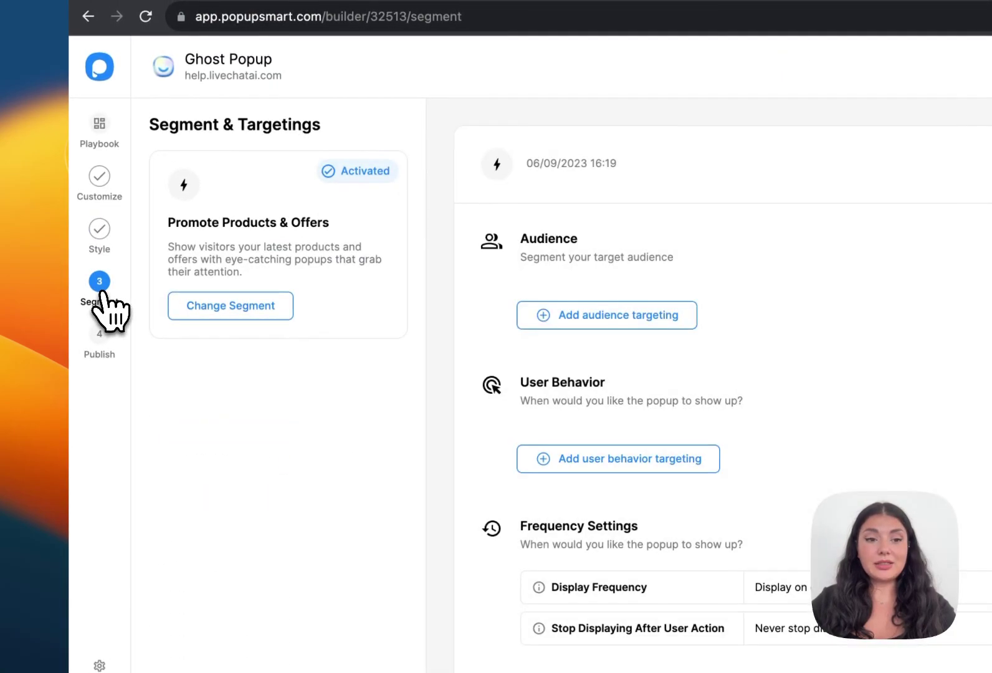
click(232, 309)
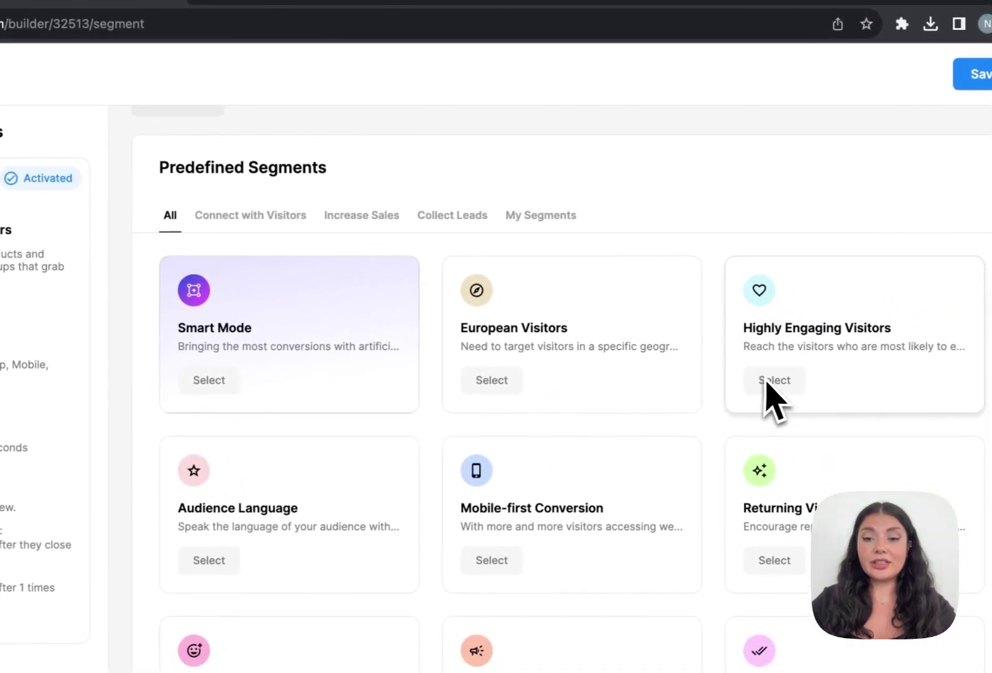
scroll(766, 383, down, 2)
scroll(729, 368, up, 3)
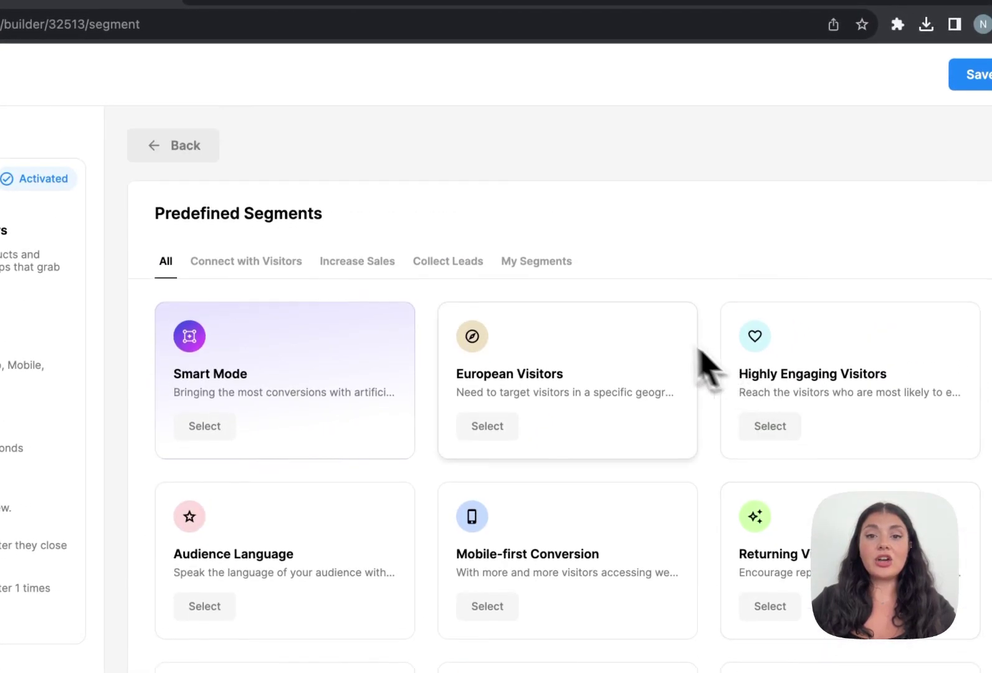
click(548, 275)
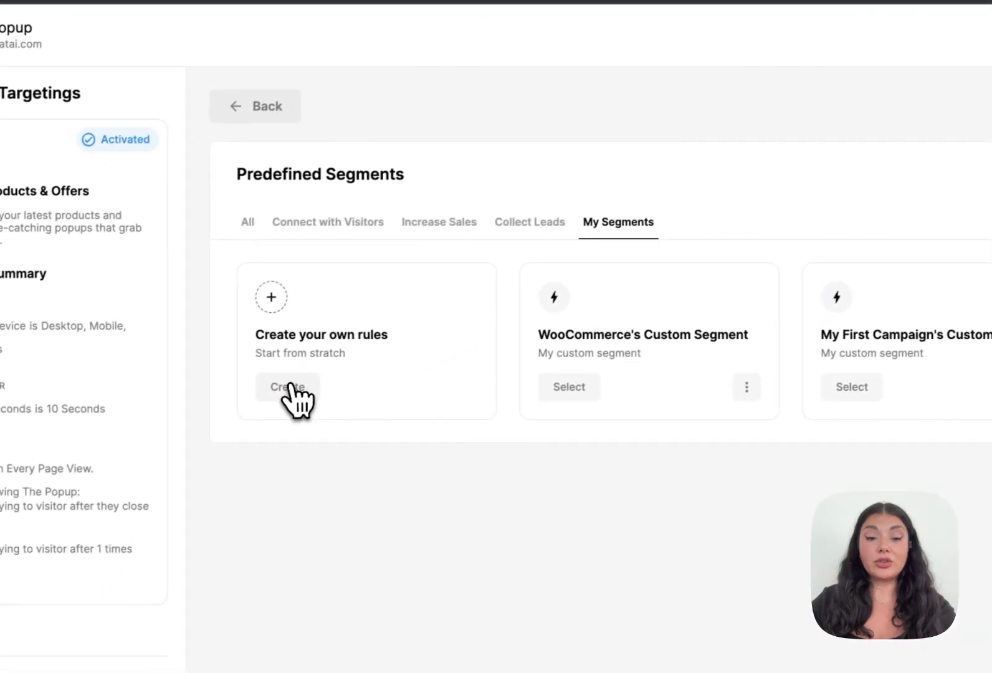
- Create a custom segment for desktop and mobile, new and returning visitors, without extra audience rules
click(293, 386)
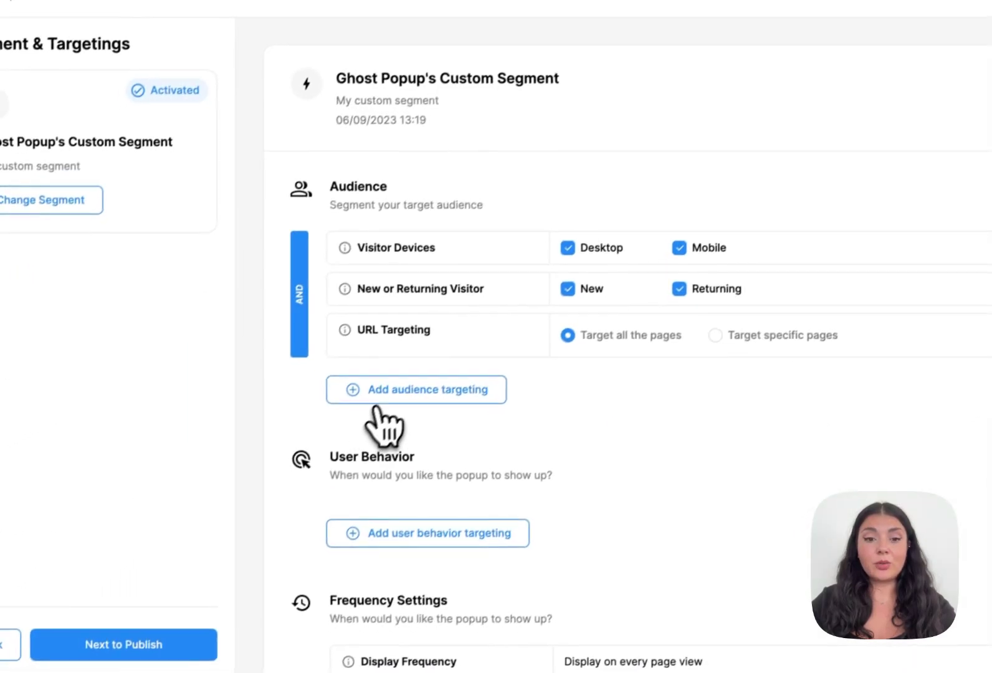
click(396, 383)
scroll(634, 394, down, 1)
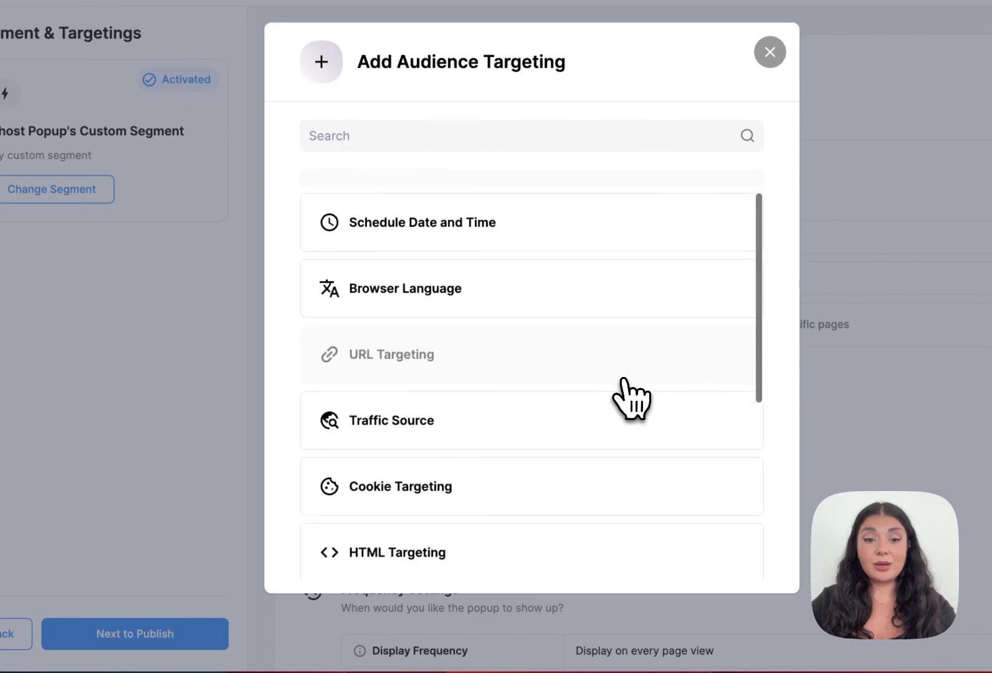
scroll(534, 315, down, 1)
scroll(523, 405, down, 3)
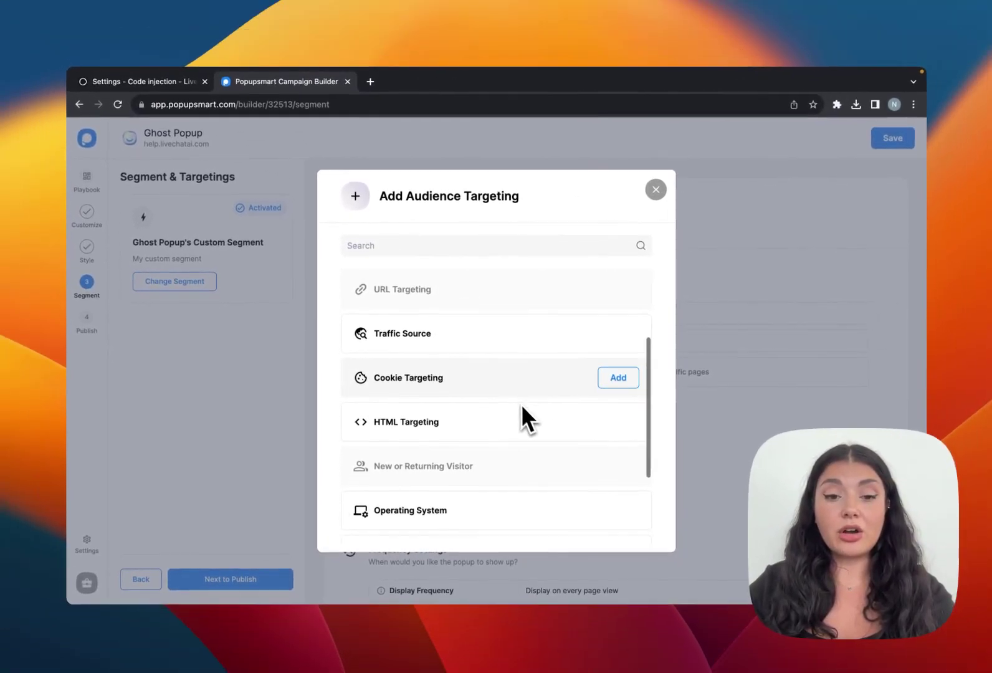
scroll(542, 406, down, 3)
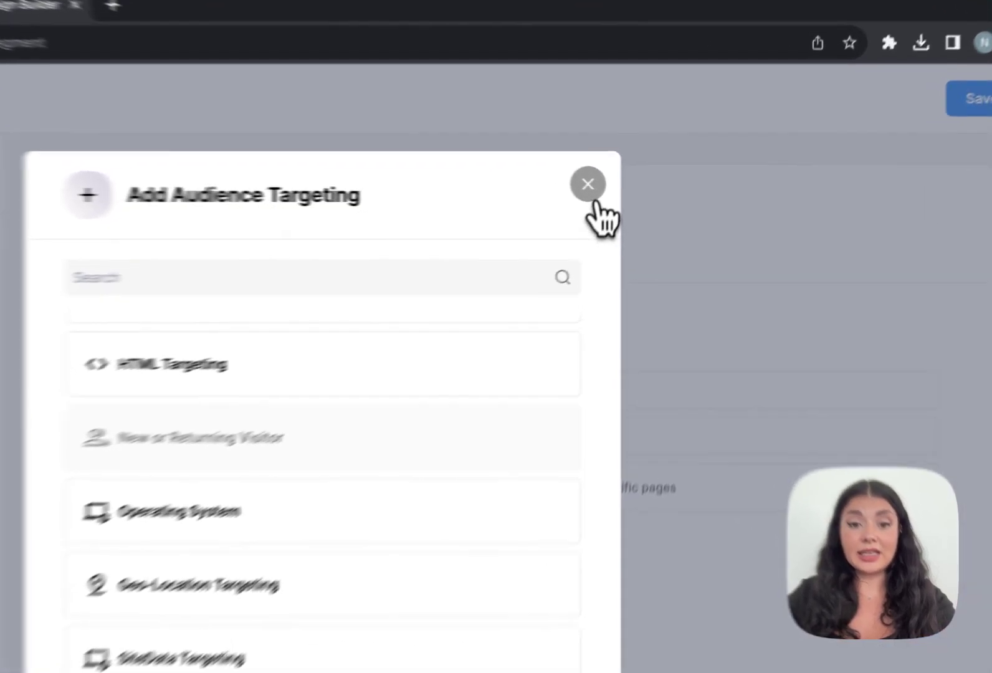
click(654, 192)
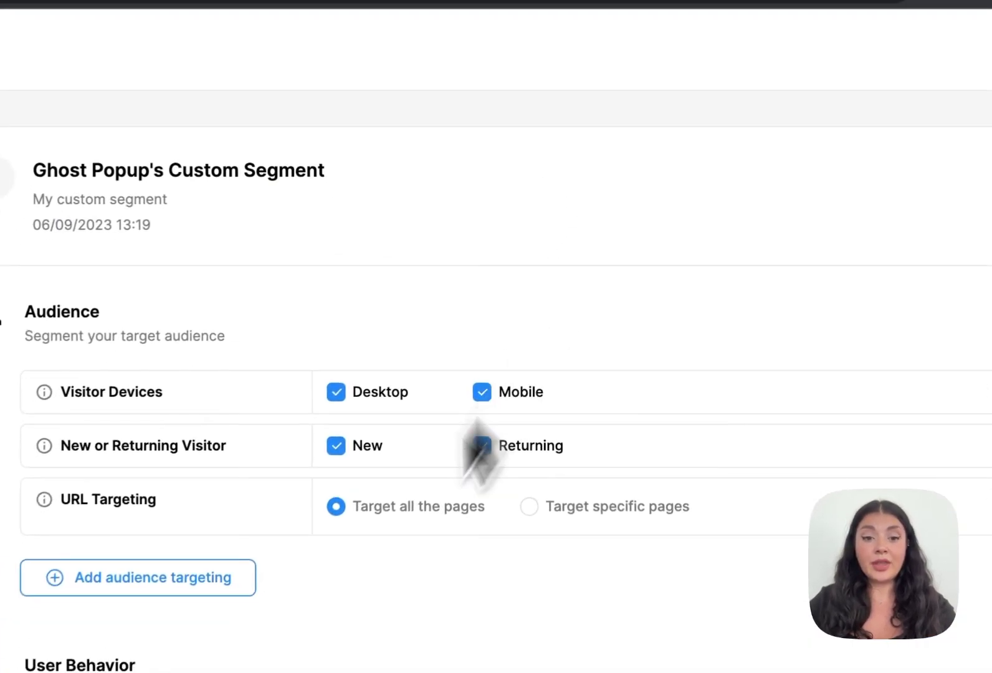
click(319, 464)
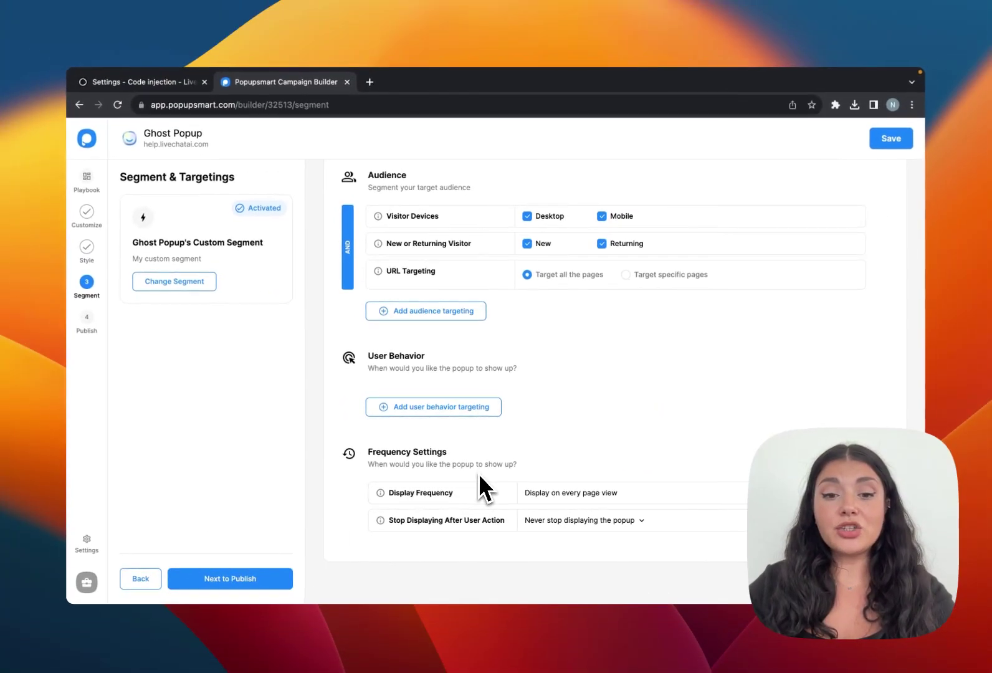
scroll(483, 489, up, 2)
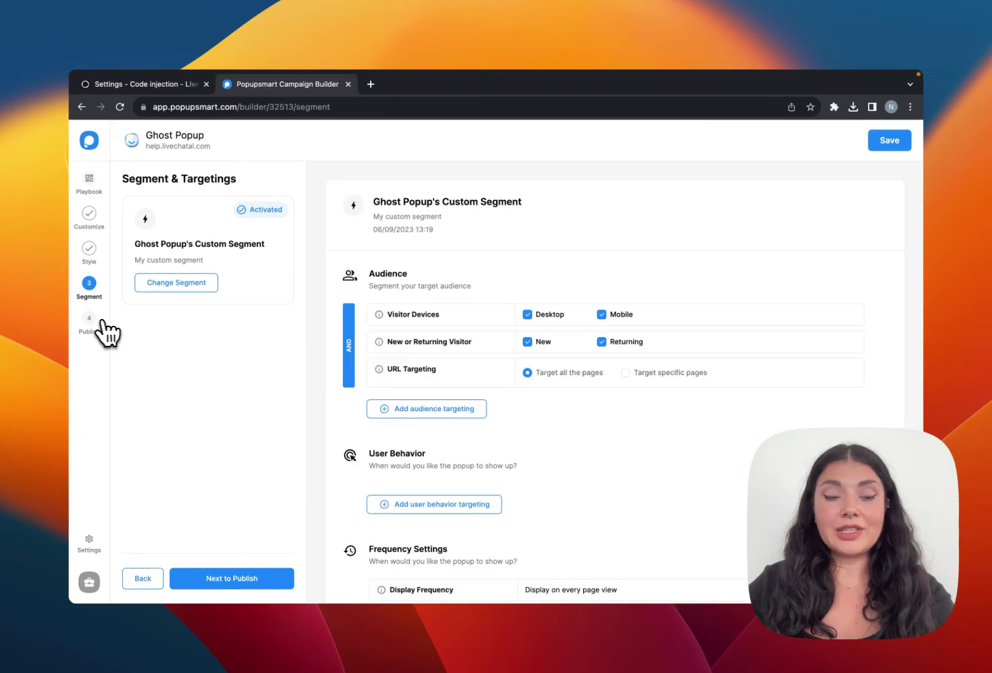
- Review the Ghost Popup's targeting summary, autoresponder email and self email notification settings
click(91, 321)
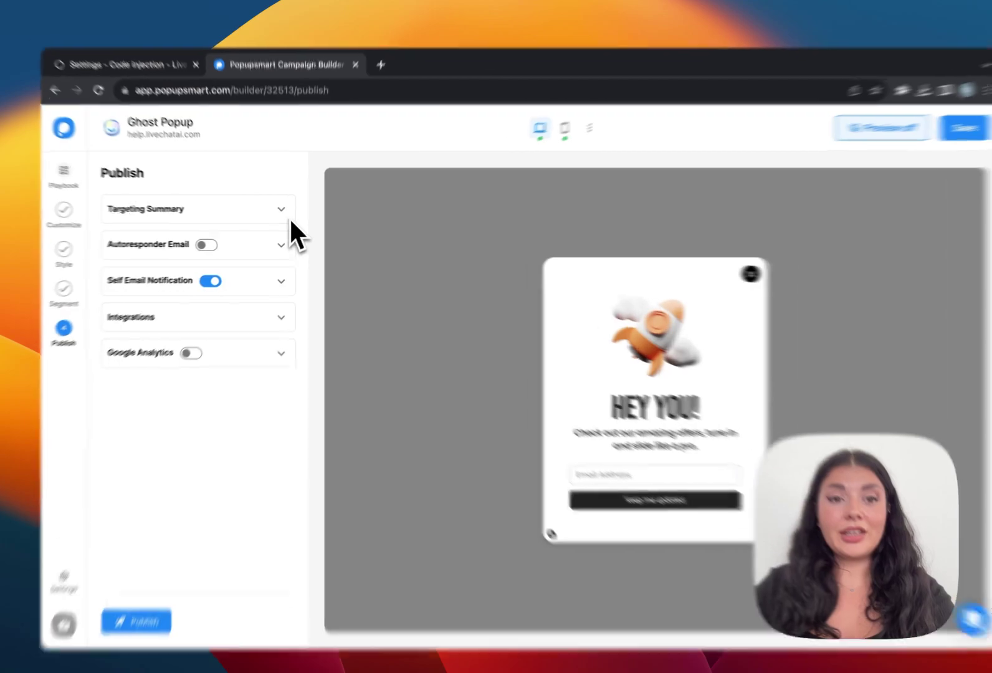
click(286, 218)
click(287, 218)
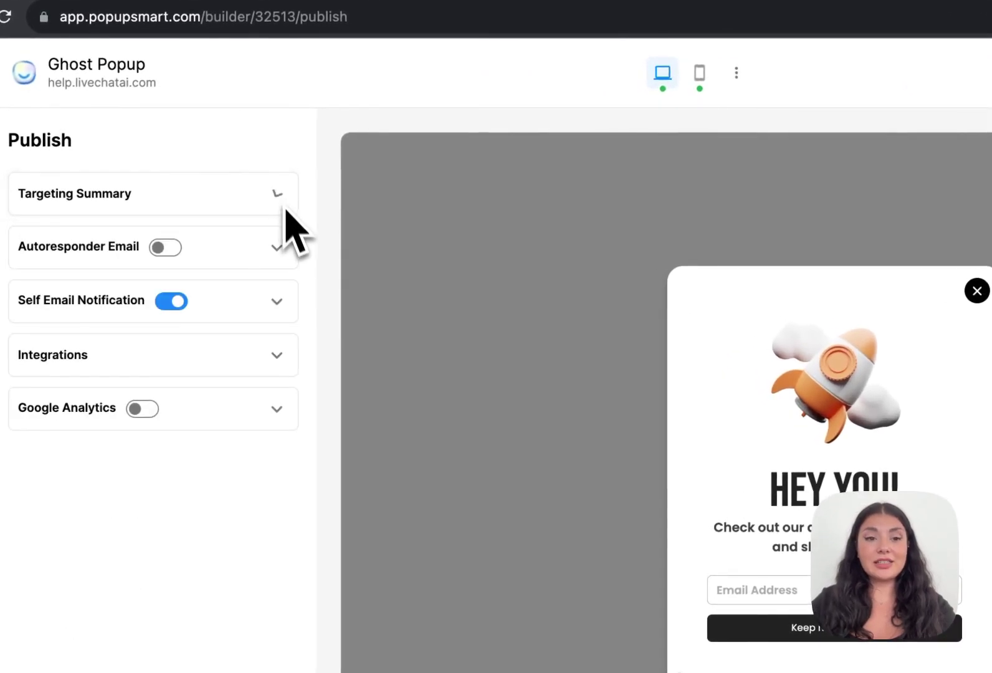
click(285, 263)
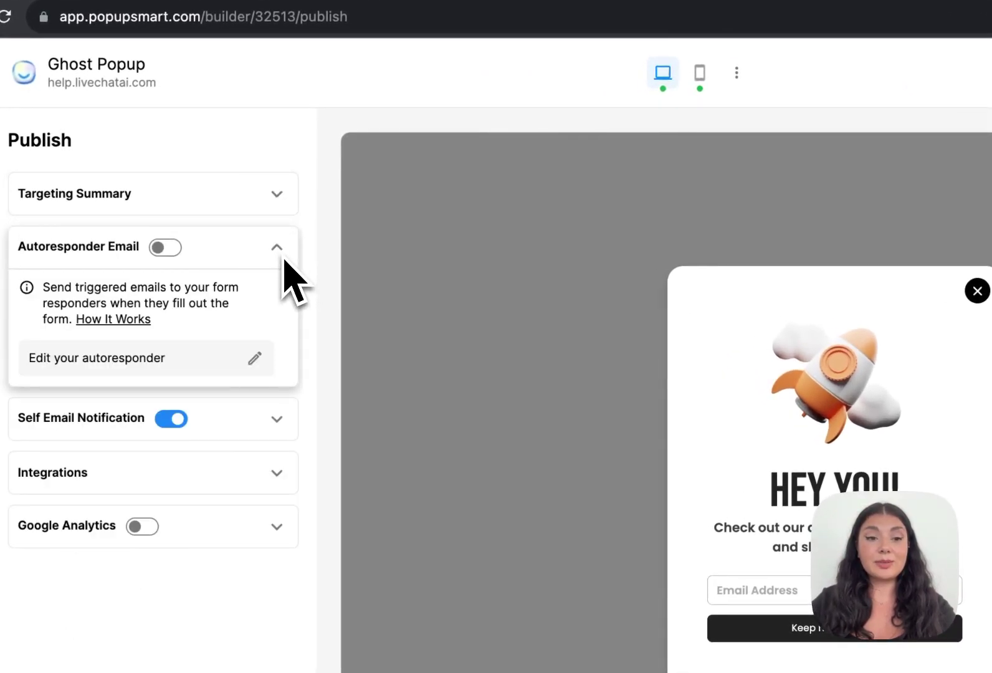
click(268, 363)
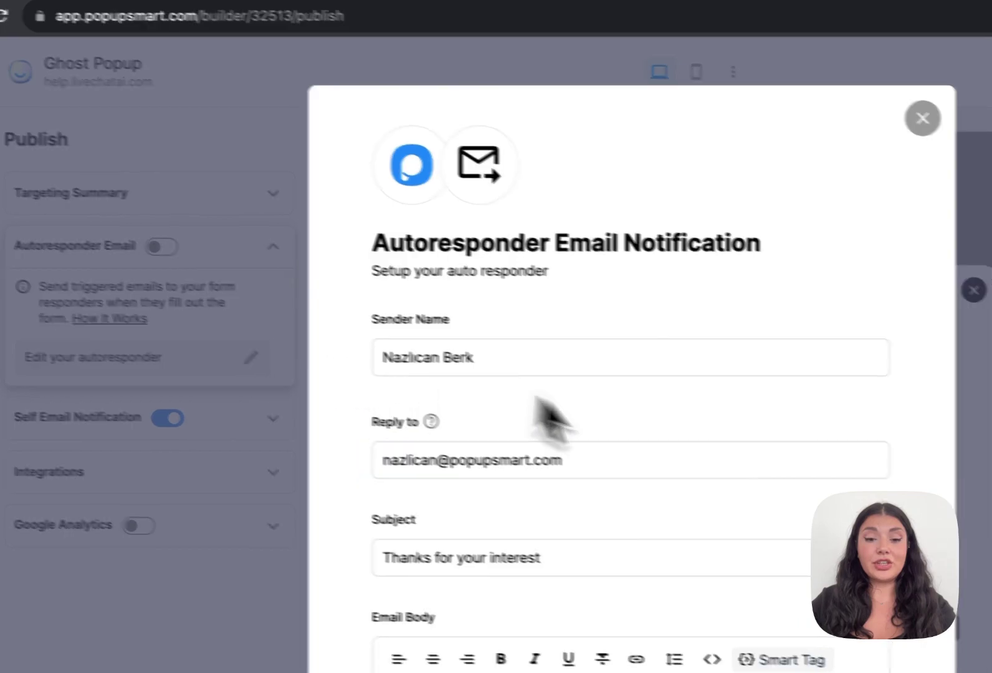
scroll(561, 436, down, 5)
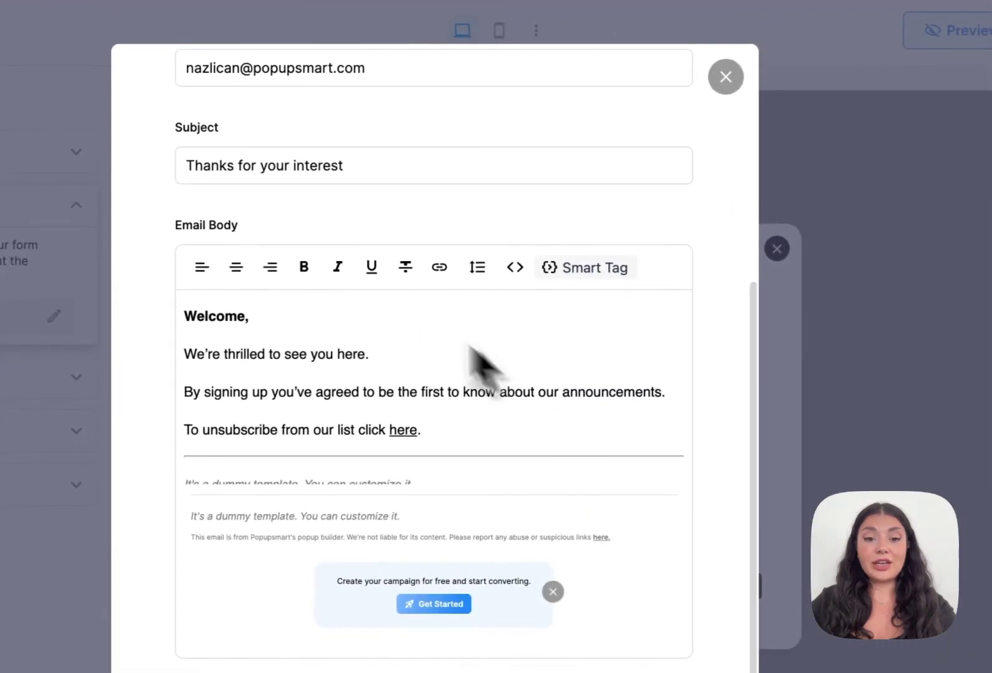
scroll(580, 405, up, 5)
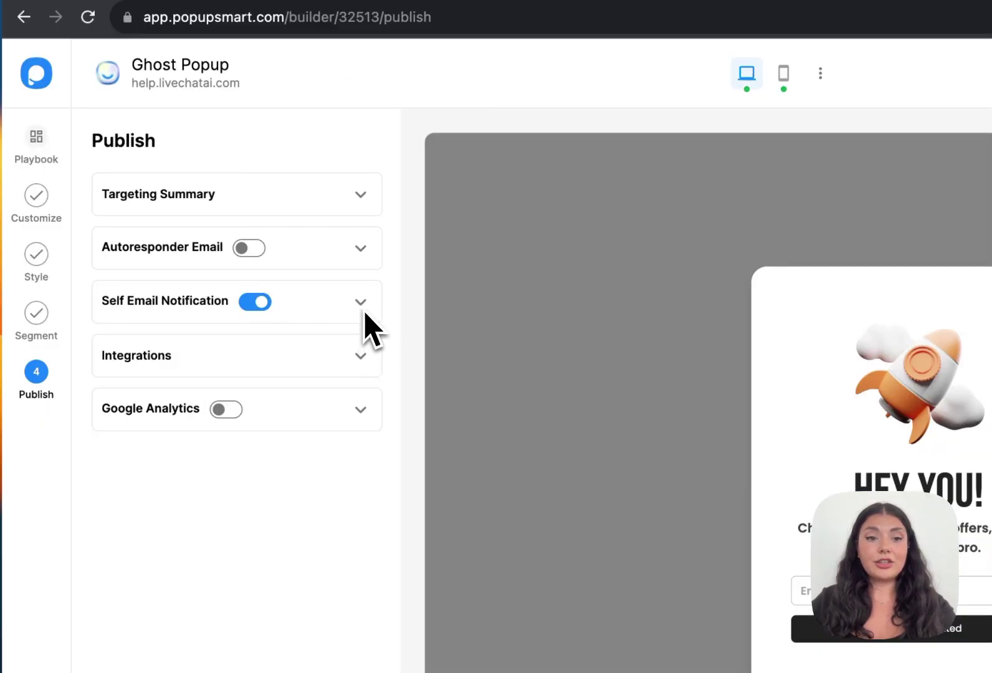
click(362, 302)
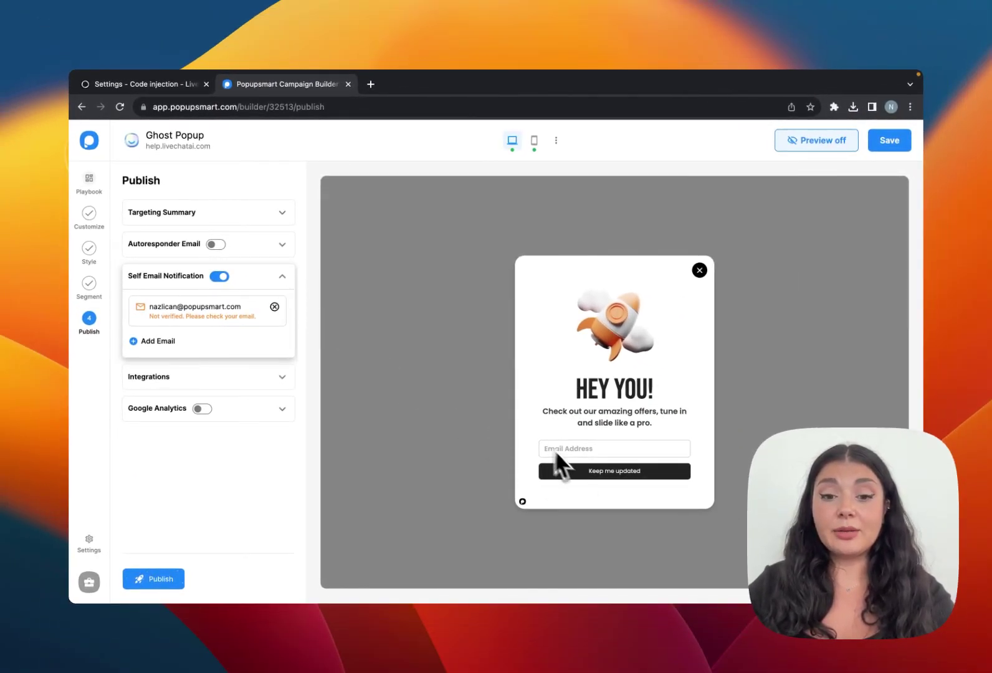
- Check the available integrations, publish Ghost Popup, and view the live HEY YOU! popup
click(268, 376)
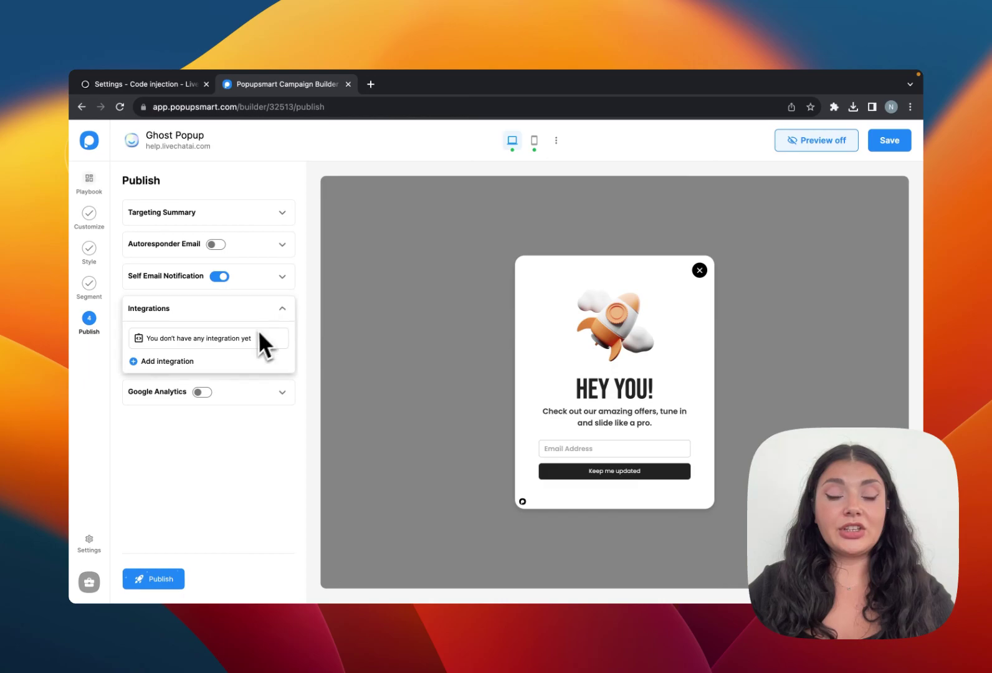
click(177, 360)
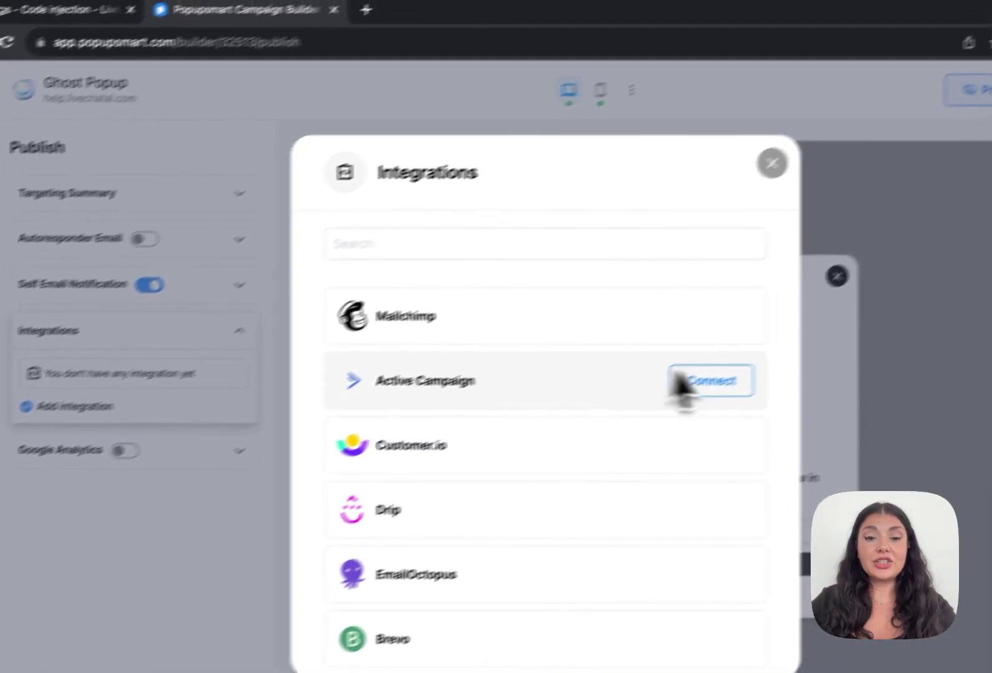
scroll(683, 387, down, 5)
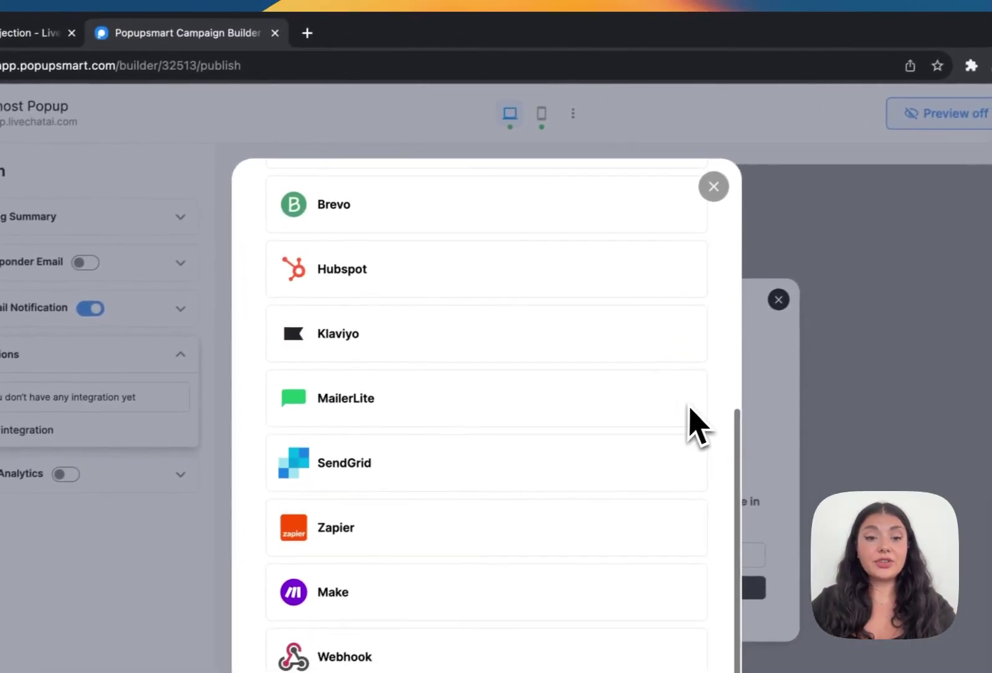
scroll(683, 387, up, 5)
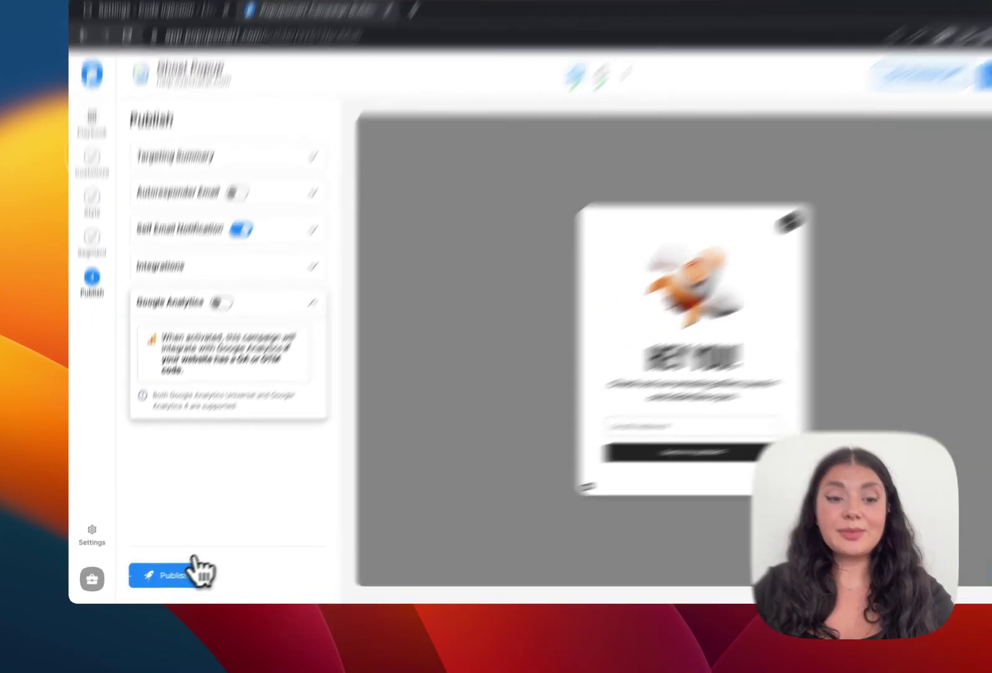
click(195, 567)
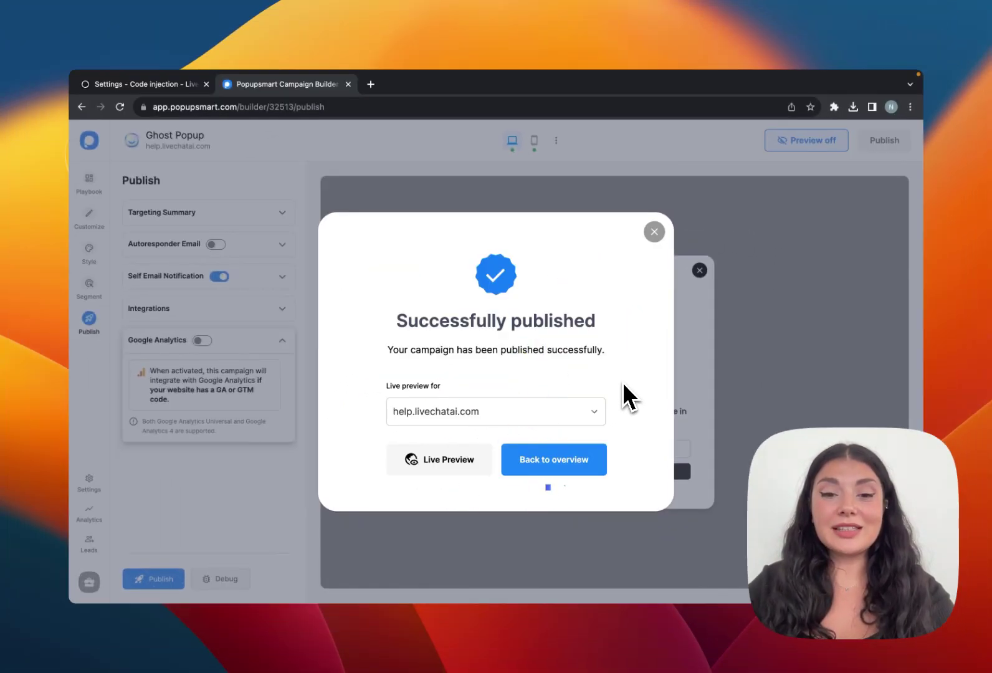
click(472, 461)
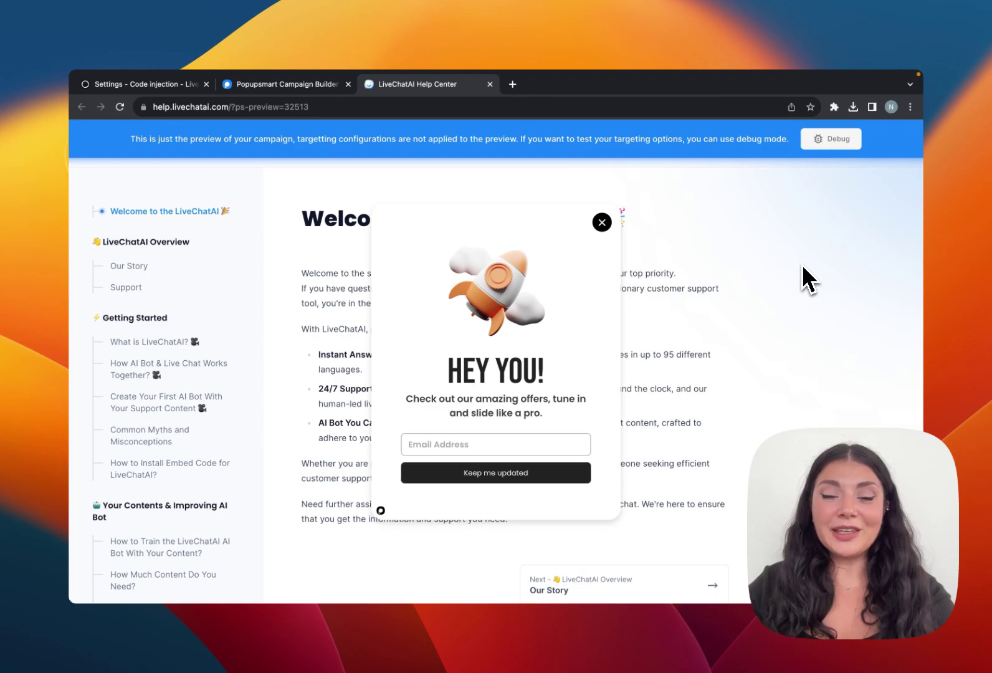